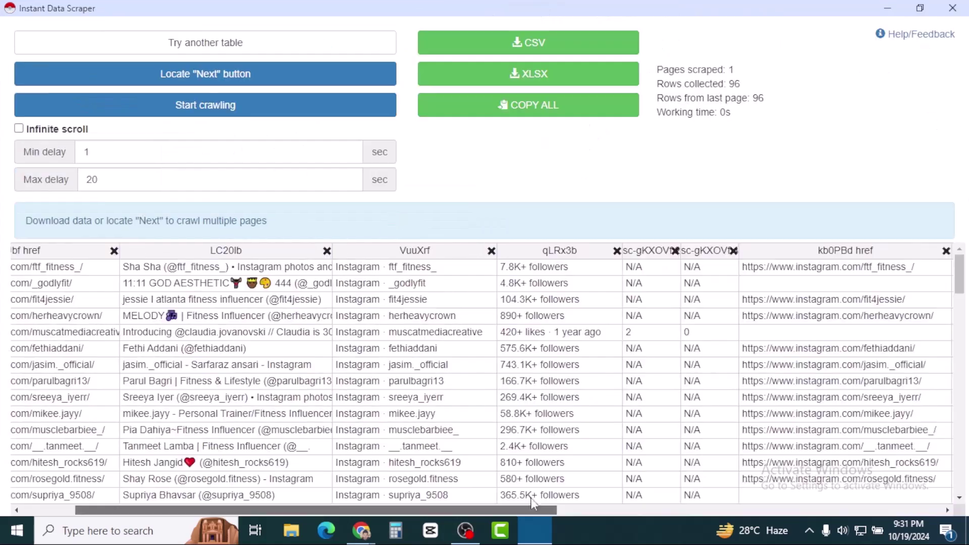
Step: Look through the scraped Instagram table's columns and rows, including profile links, follower numbers and bio texts
drag(531, 498, 658, 483)
scroll(662, 489, right, 5)
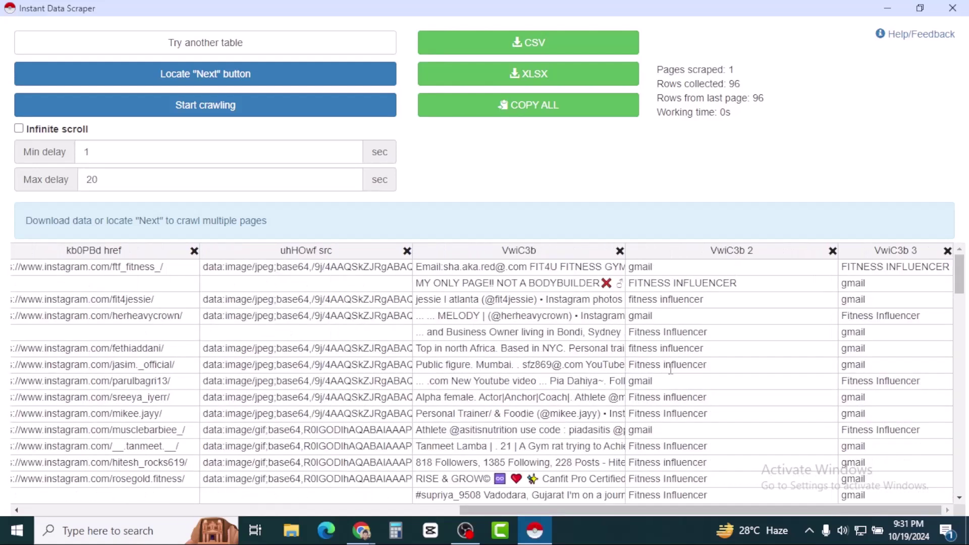
scroll(380, 497, left, 5)
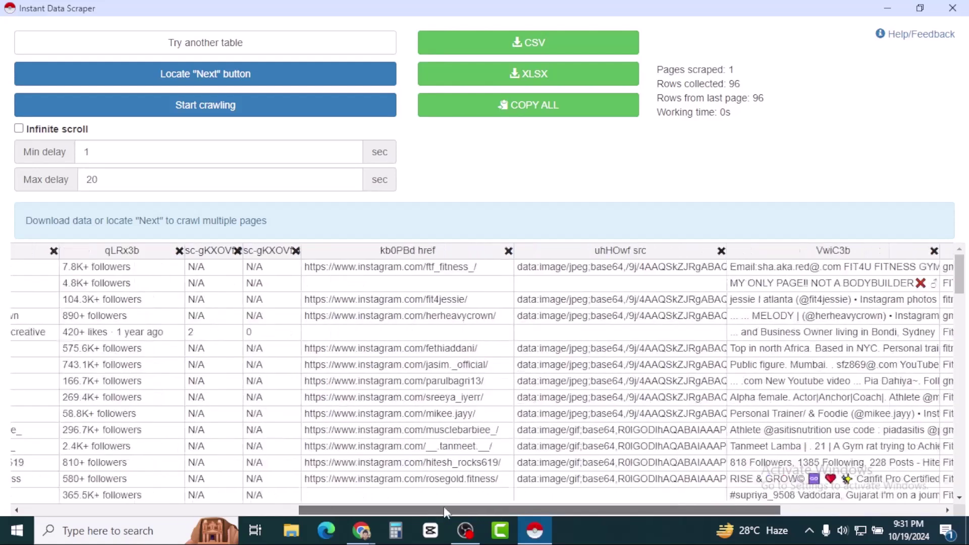
scroll(380, 498, left, 3)
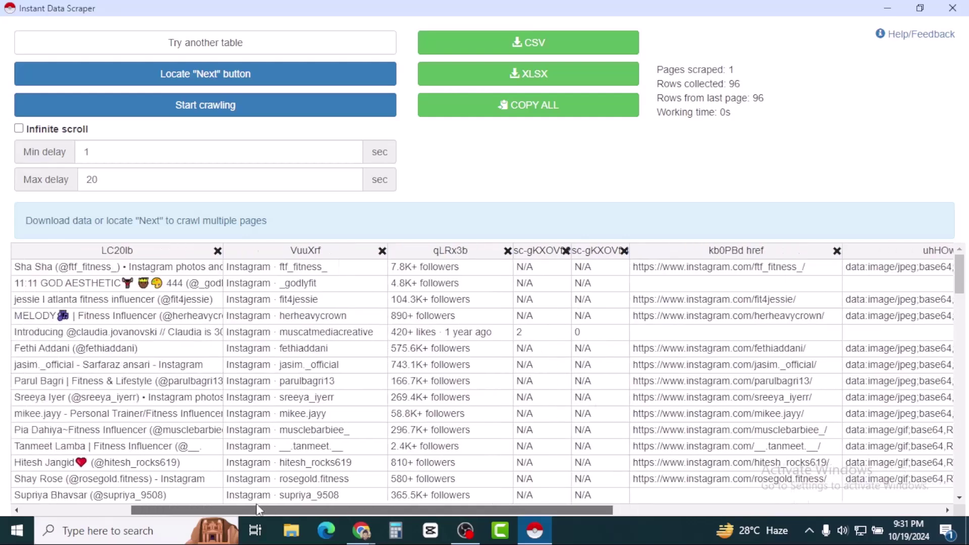
drag(234, 511, 191, 511)
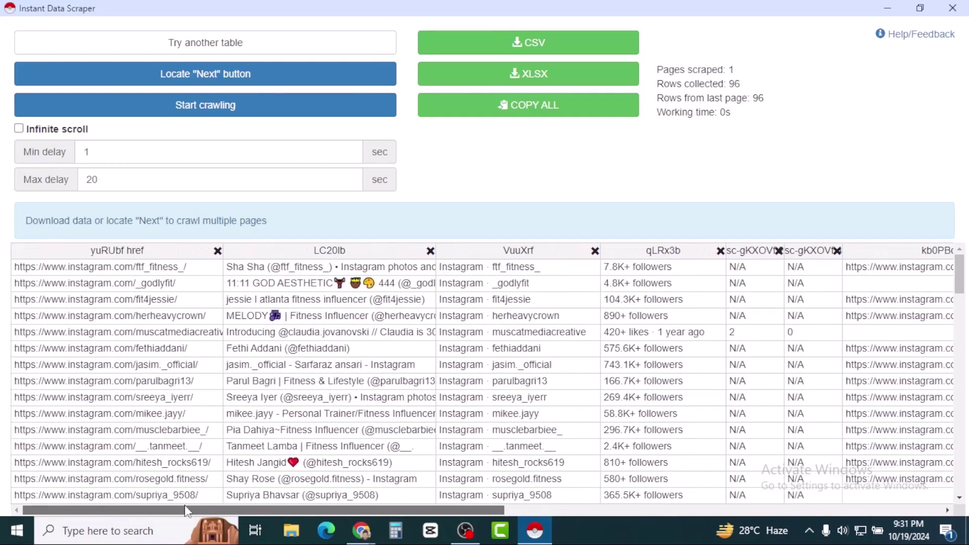
scroll(434, 369, down, 20)
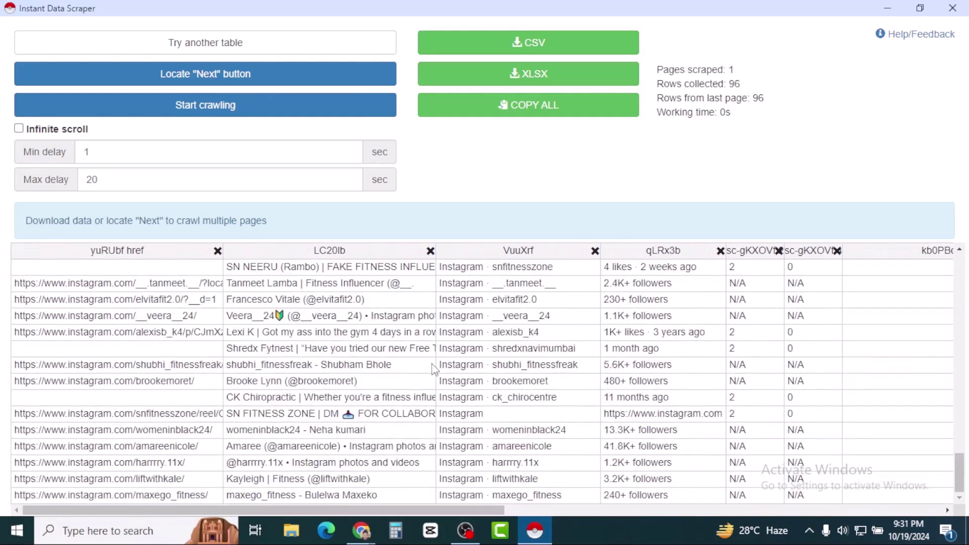
scroll(435, 370, up, 5)
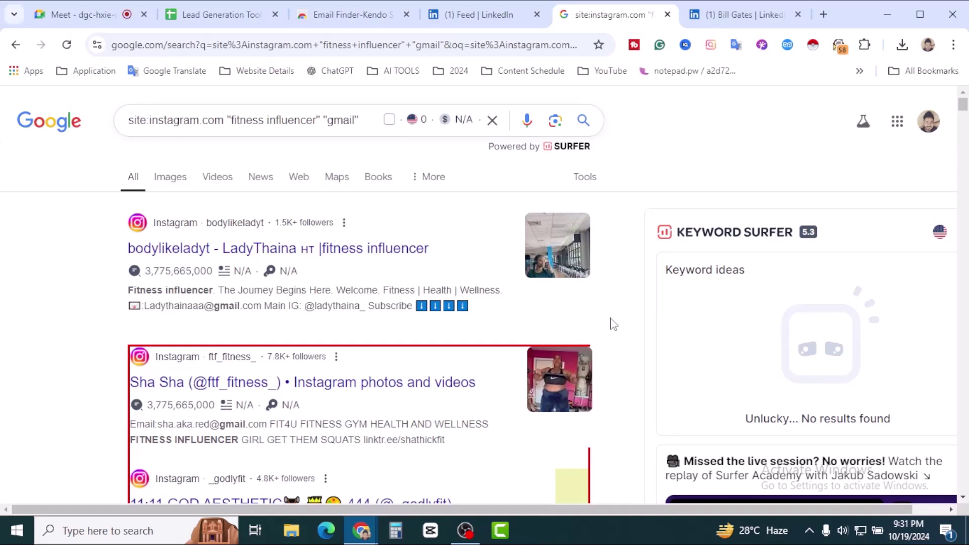
Step: Examine the Google results for site:instagram.com "fitness influencer" "gmail" that the table was scraped from
scroll(615, 325, down, 3)
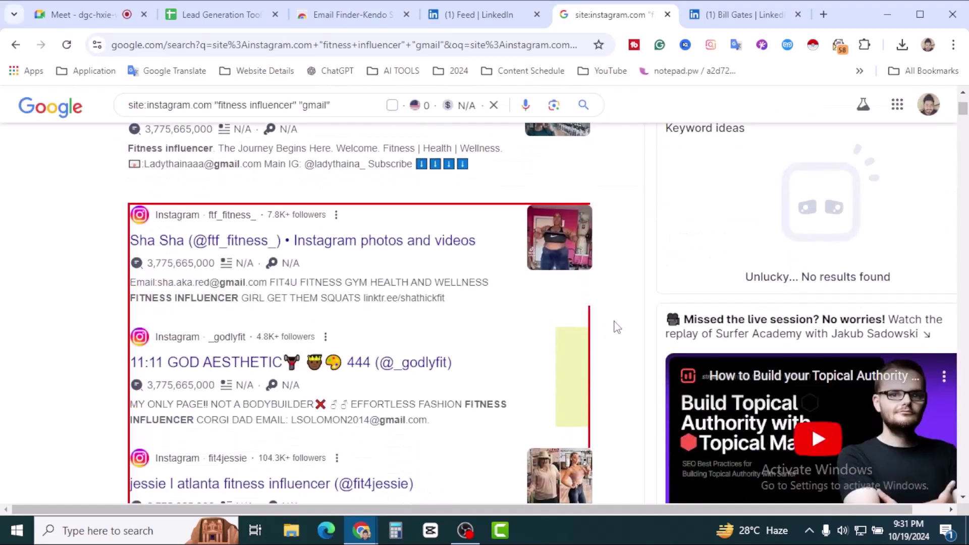
scroll(615, 326, down, 1)
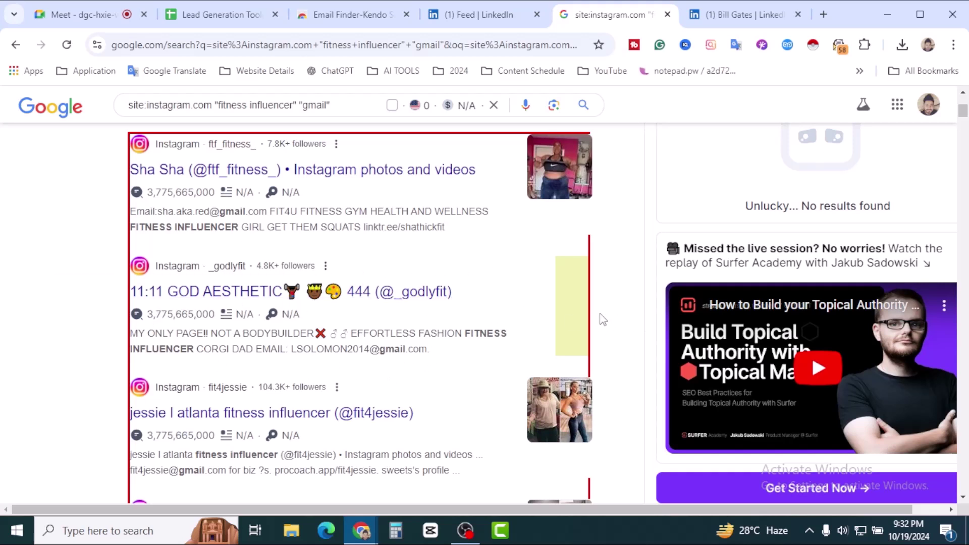
scroll(603, 319, up, 5)
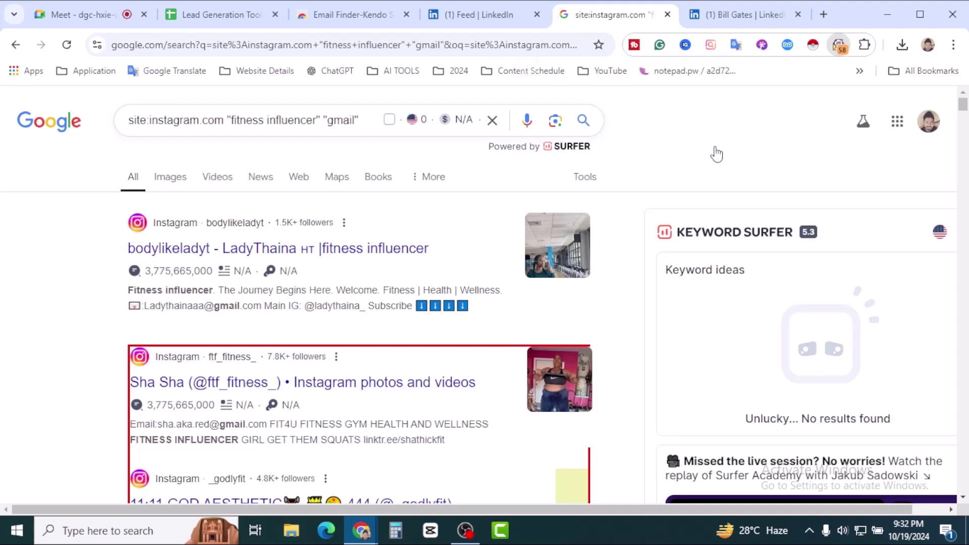
scroll(712, 294, down, 20)
scroll(714, 294, up, 12)
scroll(713, 294, up, 3)
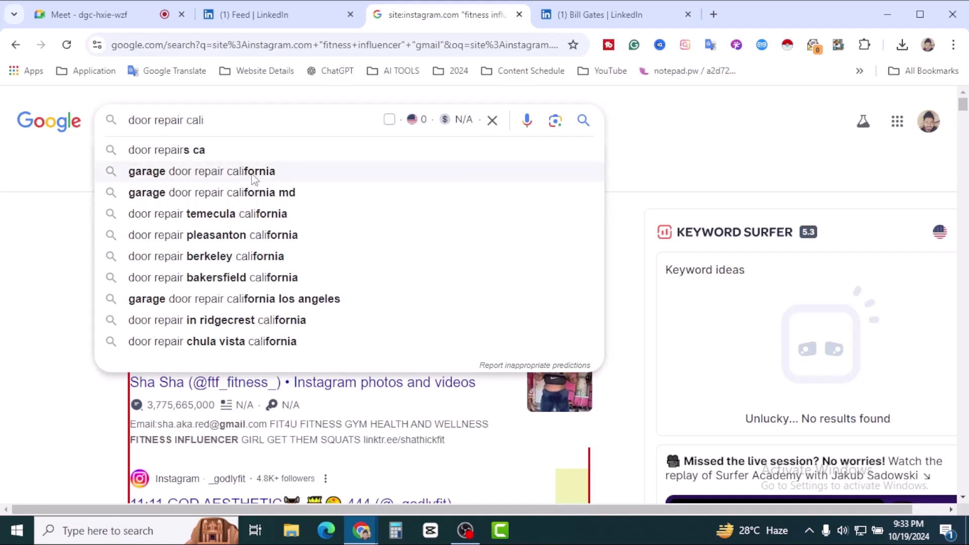
Step: Search Google for "garage door repair california" and find the Places section in the results
click(252, 171)
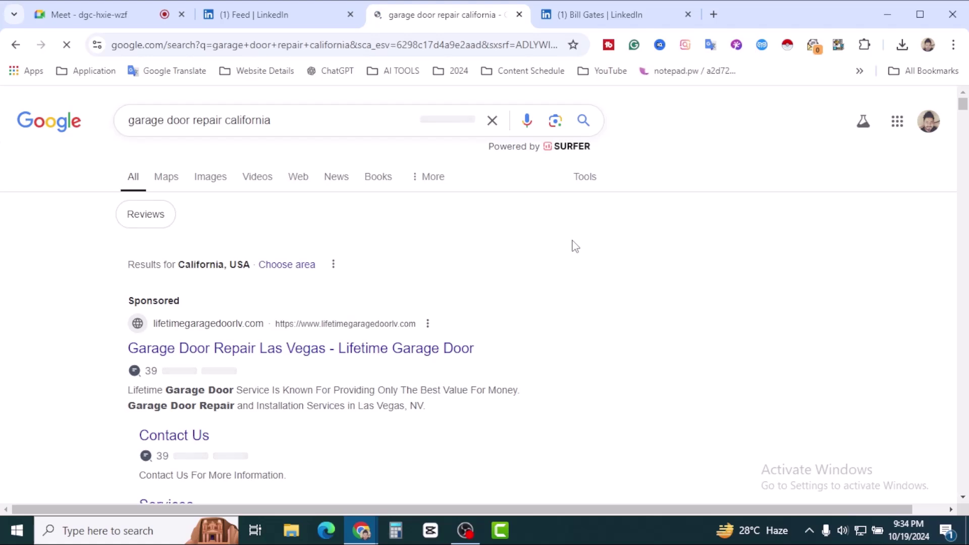
scroll(573, 246, down, 15)
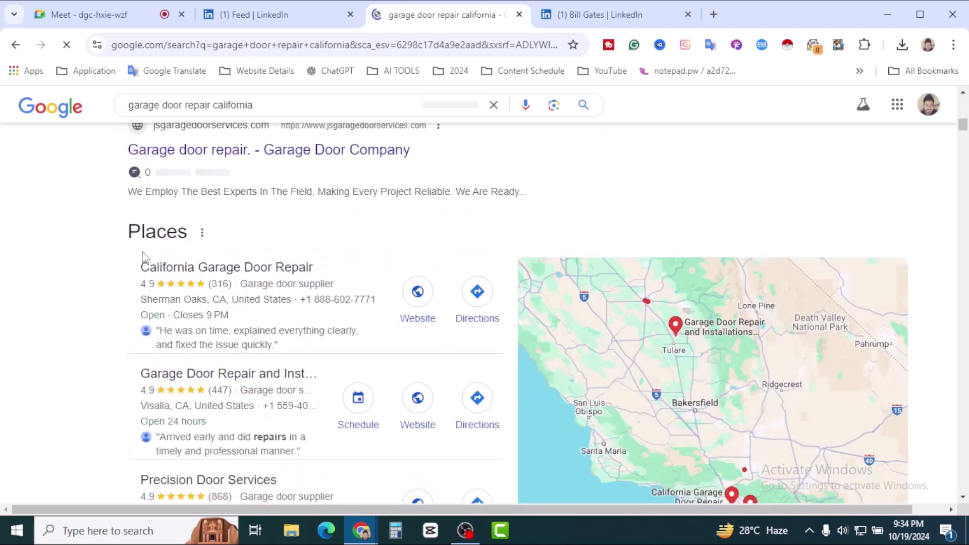
scroll(121, 303, down, 3)
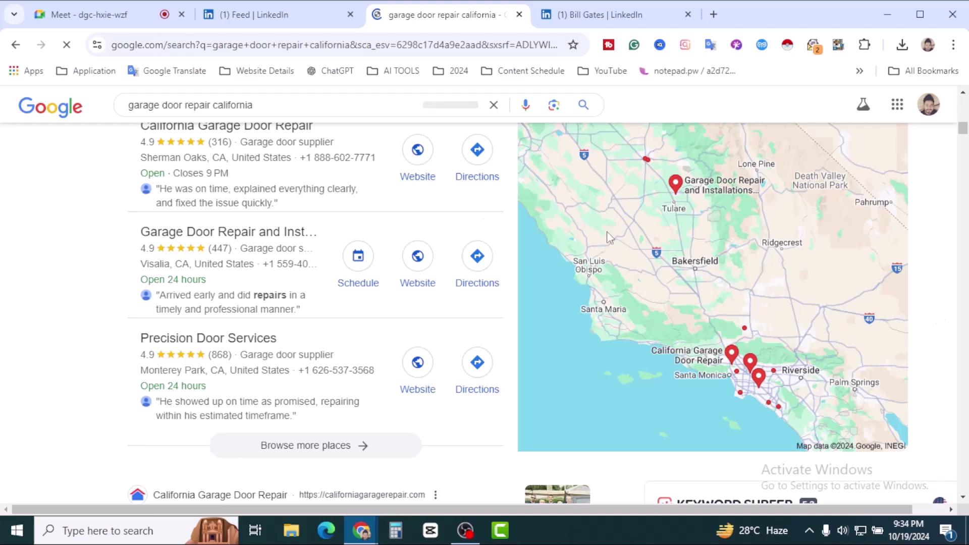
Step: Open the full Places listing with its map, scrape it with Instant Data Scraper and maximize the scraper window
click(602, 350)
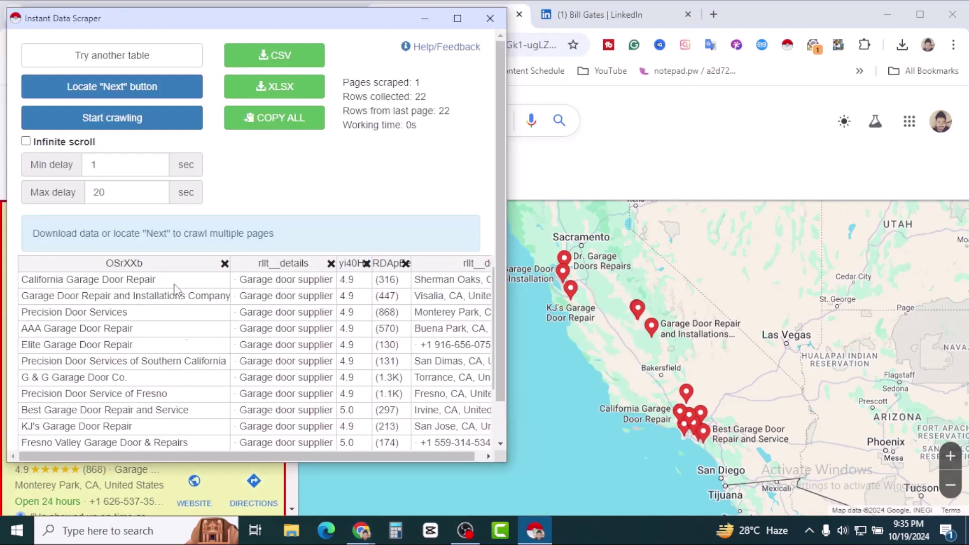
drag(287, 455, 339, 455)
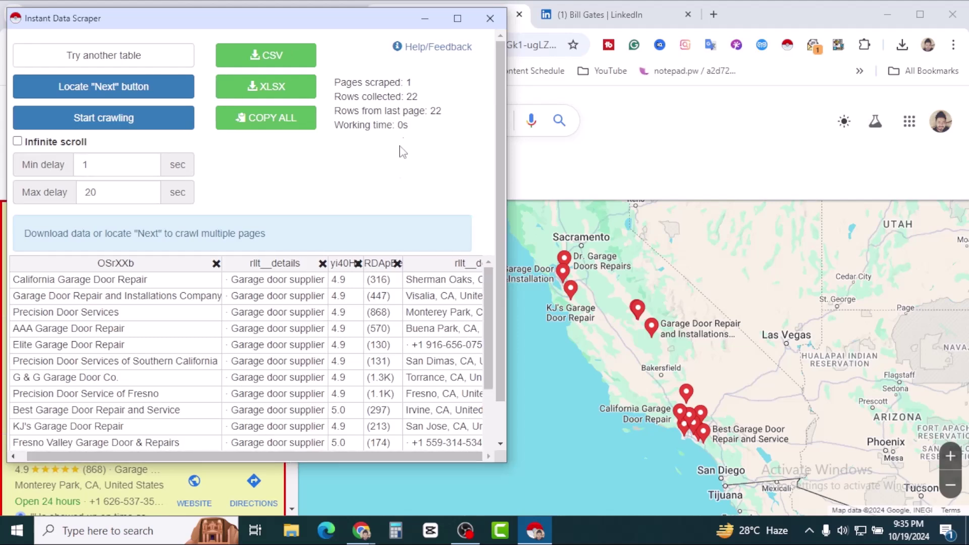
click(457, 18)
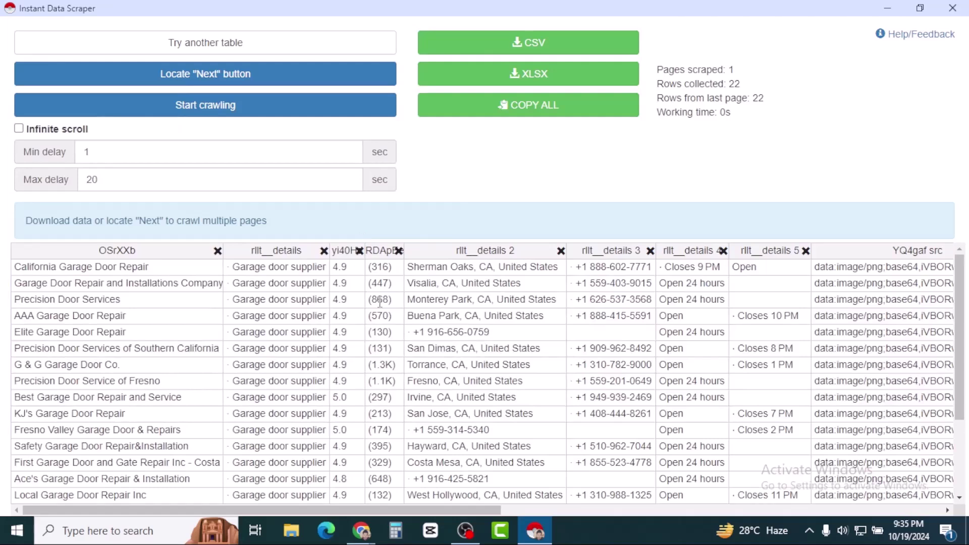
Step: Remove the columns rllt__details, rllt__details 4, rllt__details 5, YQ4gaf src and uDyWh from the scraped table
click(323, 250)
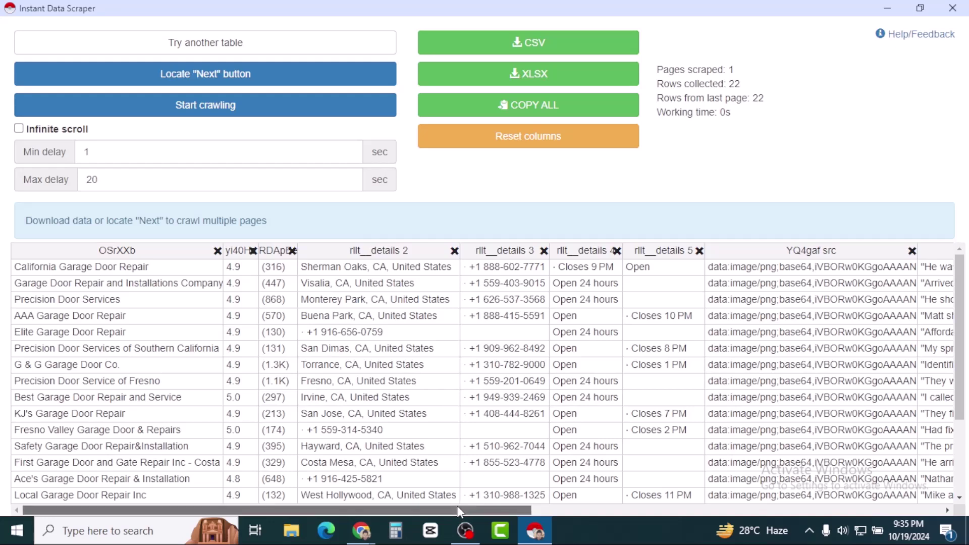
drag(458, 509, 544, 503)
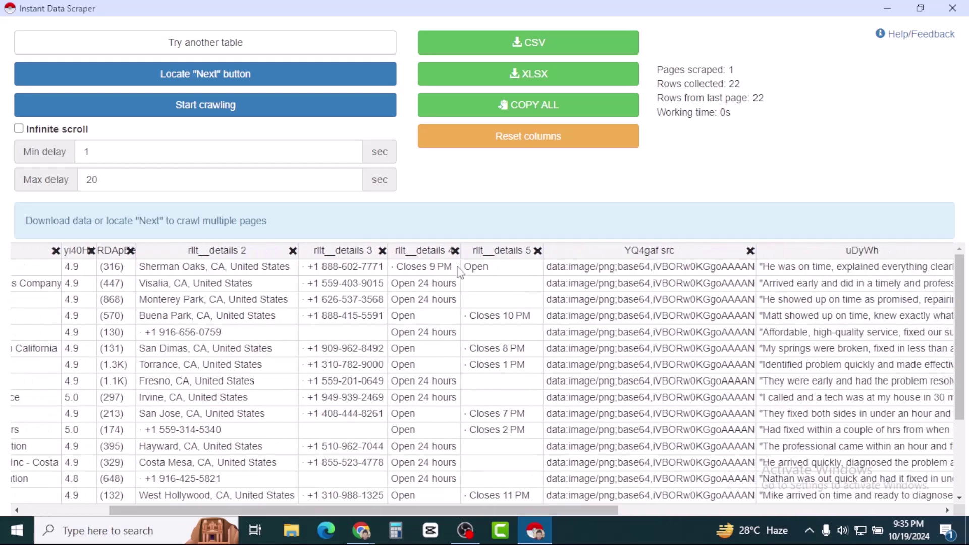
click(459, 250)
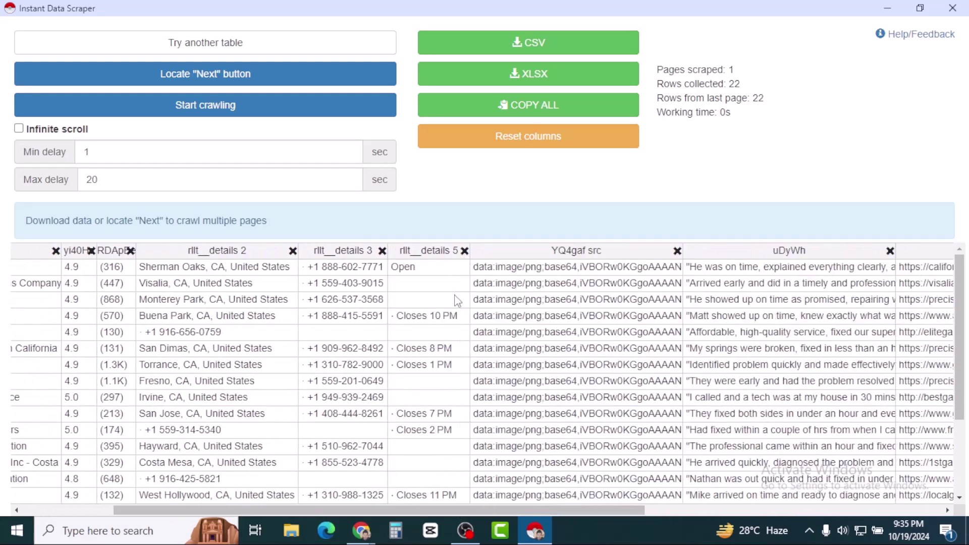
click(464, 252)
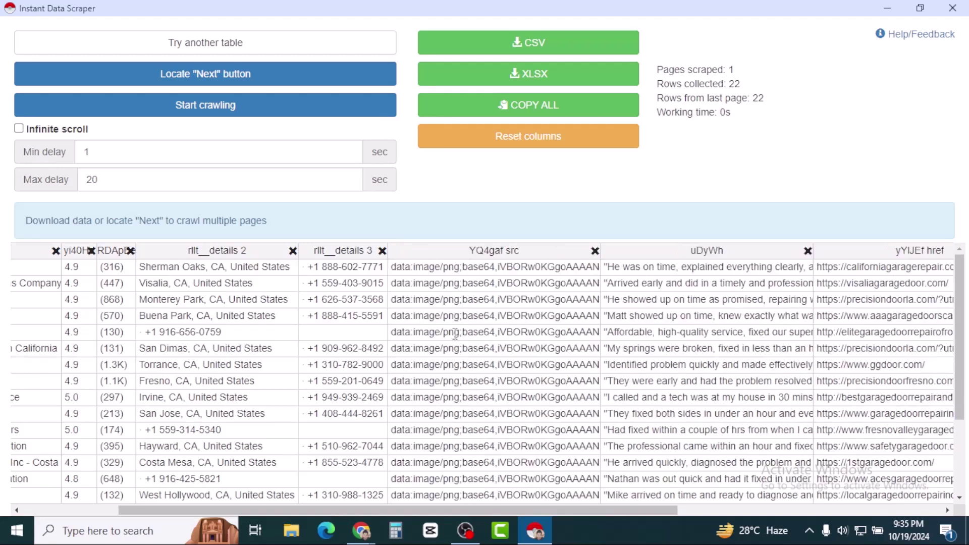
click(596, 251)
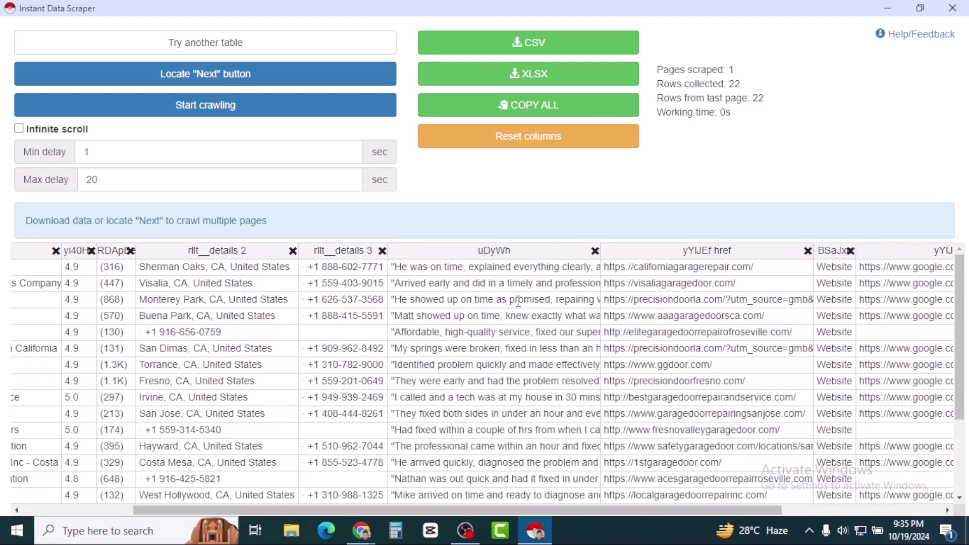
click(595, 250)
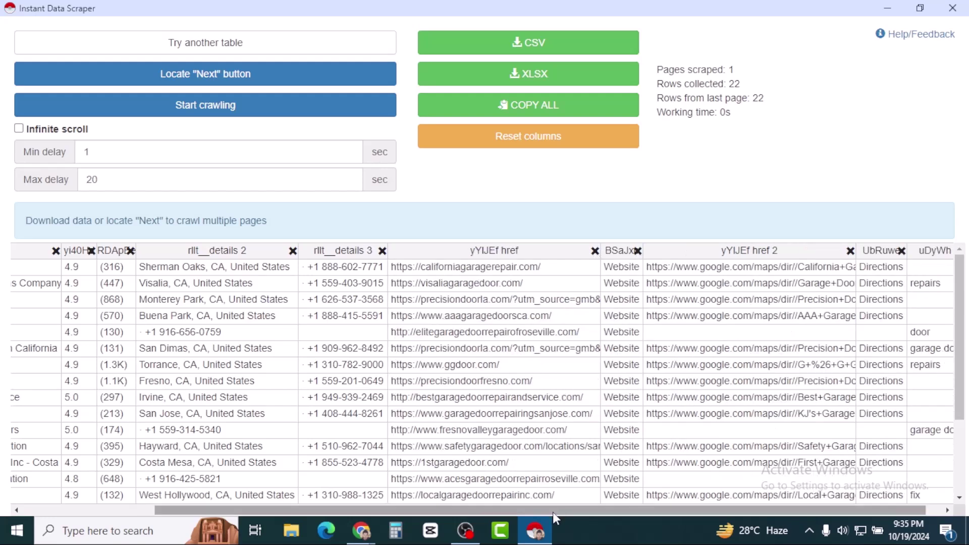
Step: Remove the Website label, yYIJEf href 2, Directions label and uDyWh 2 columns, and review the remaining rows
drag(597, 510, 612, 511)
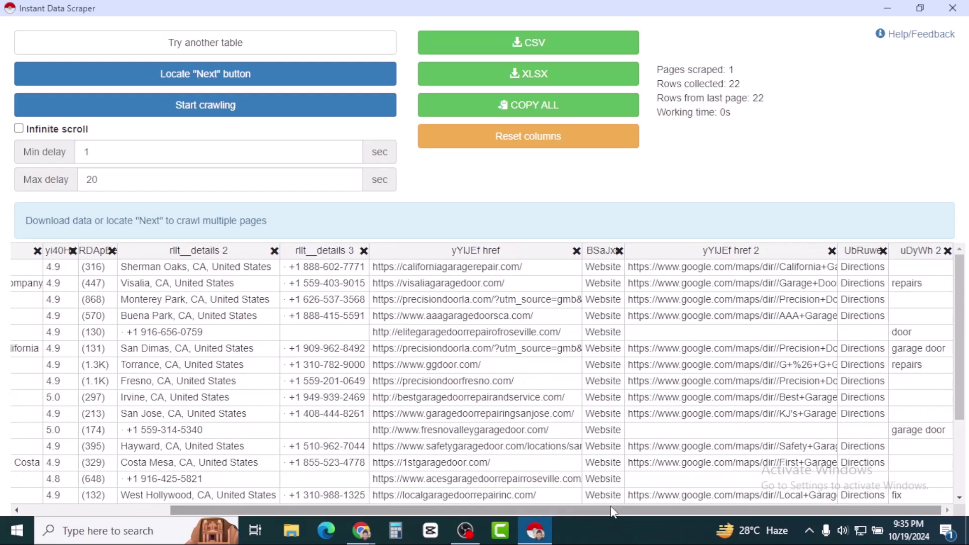
click(620, 251)
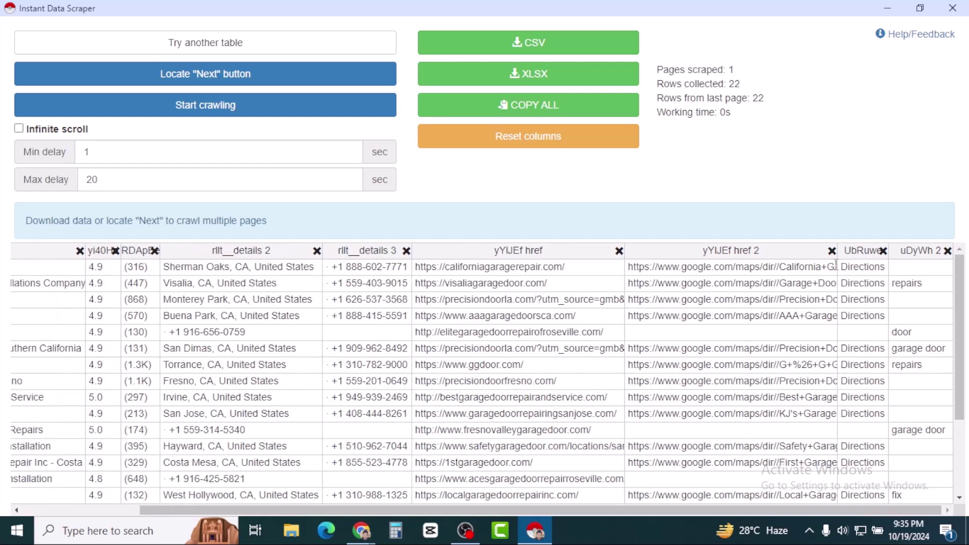
click(832, 251)
click(808, 251)
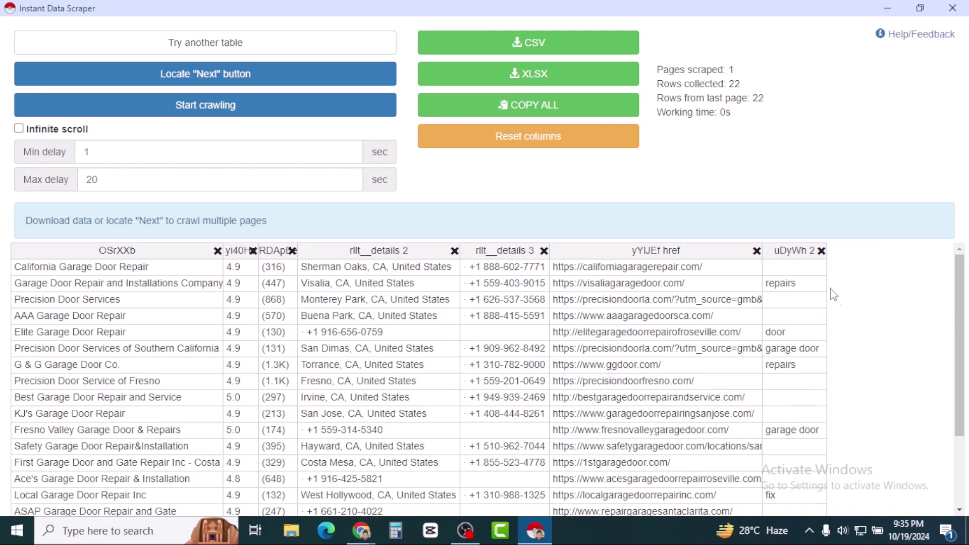
click(822, 251)
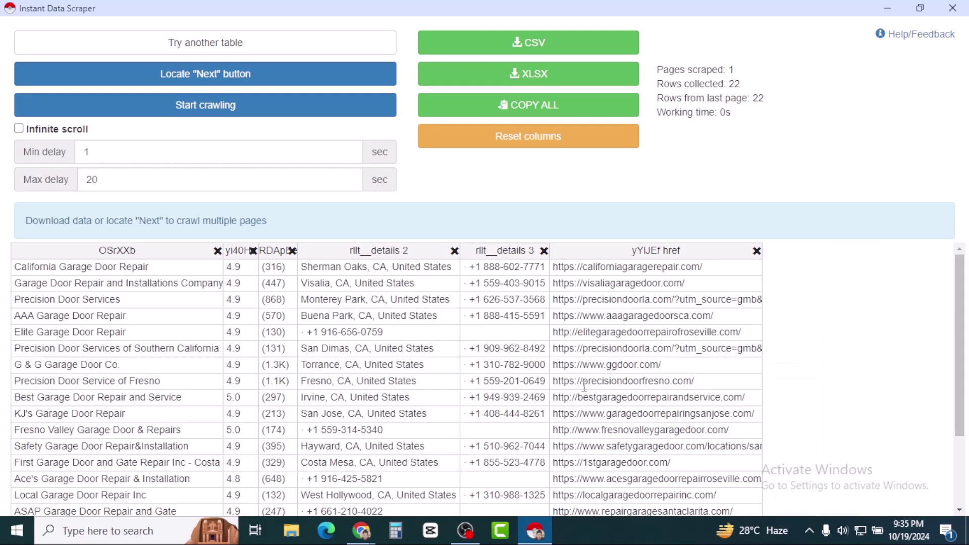
scroll(810, 348, down, 3)
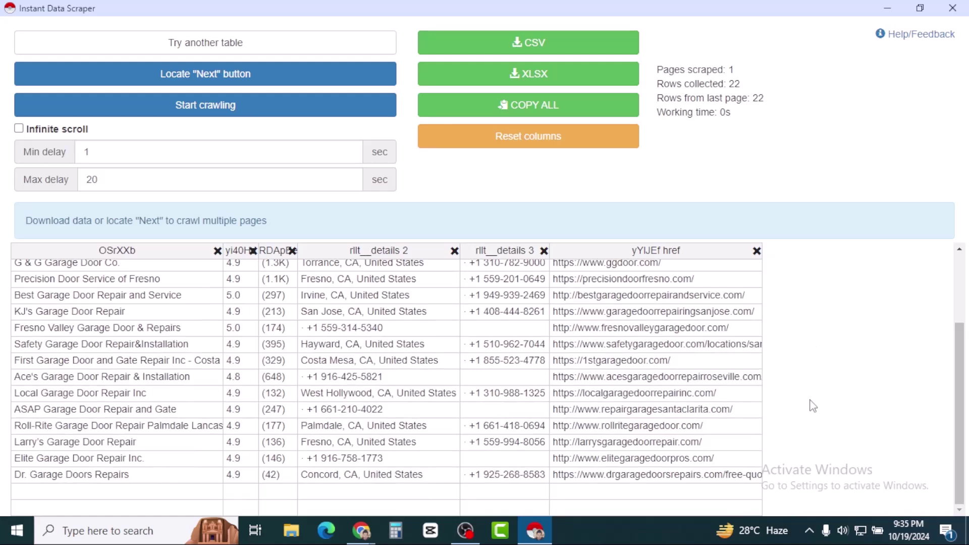
scroll(812, 388, up, 3)
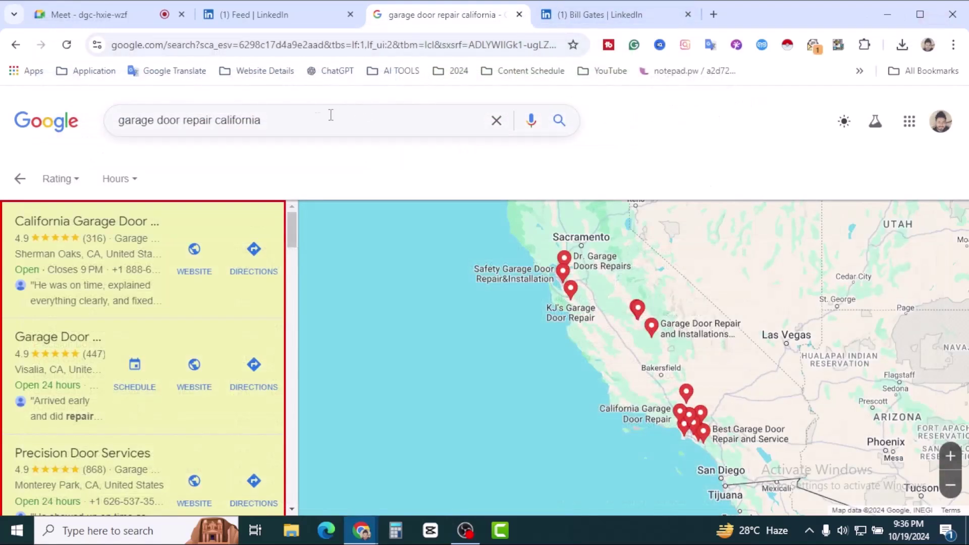
Step: Return to the Google homepage and search for "yelp"
click(48, 130)
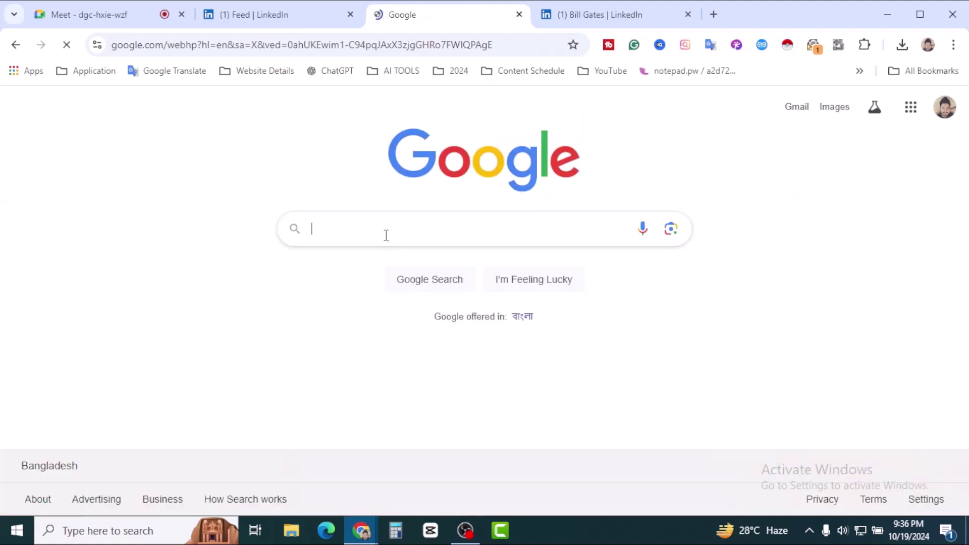
click(385, 233)
text(yelp)
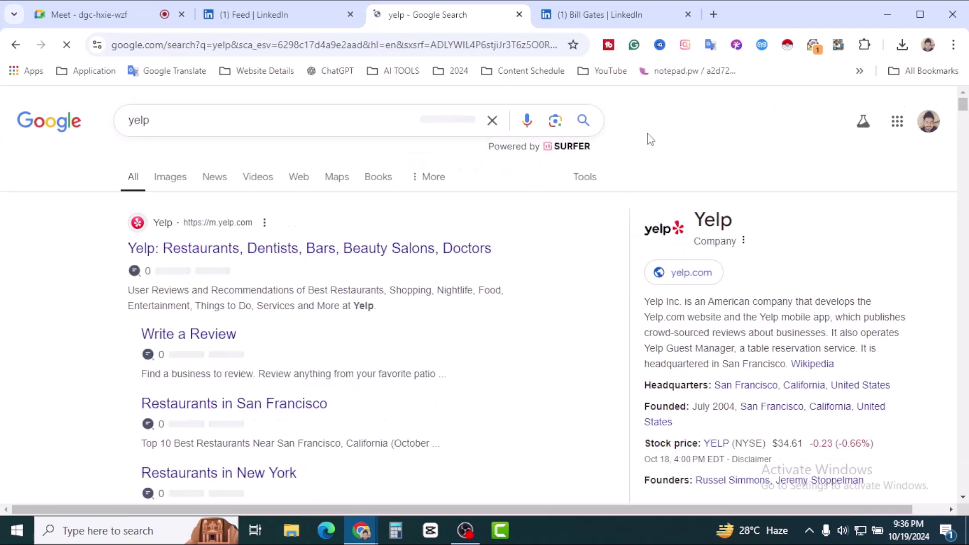
Step: Reload the Bill Gates LinkedIn profile page and return to the tab with the Yelp search
click(605, 15)
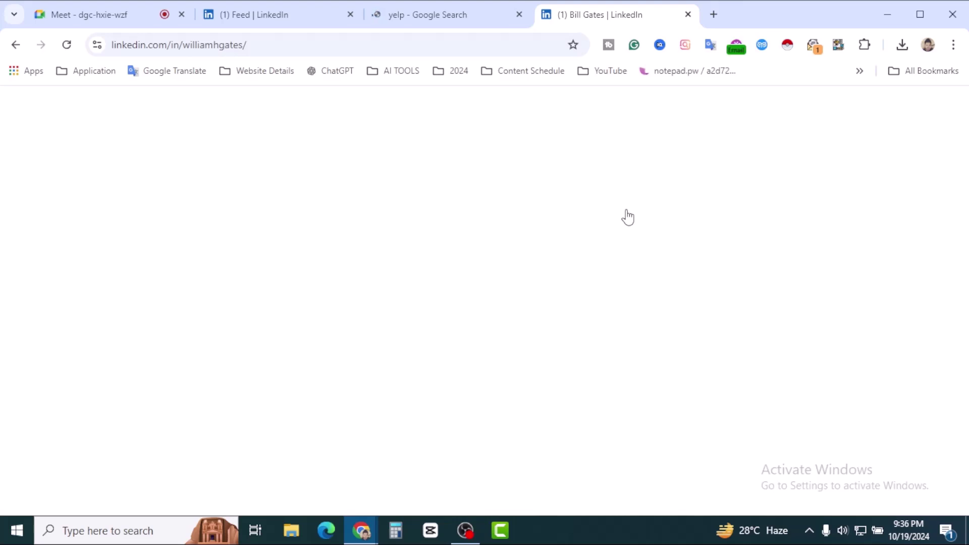
click(67, 45)
key(ctrl+shift+Tab)
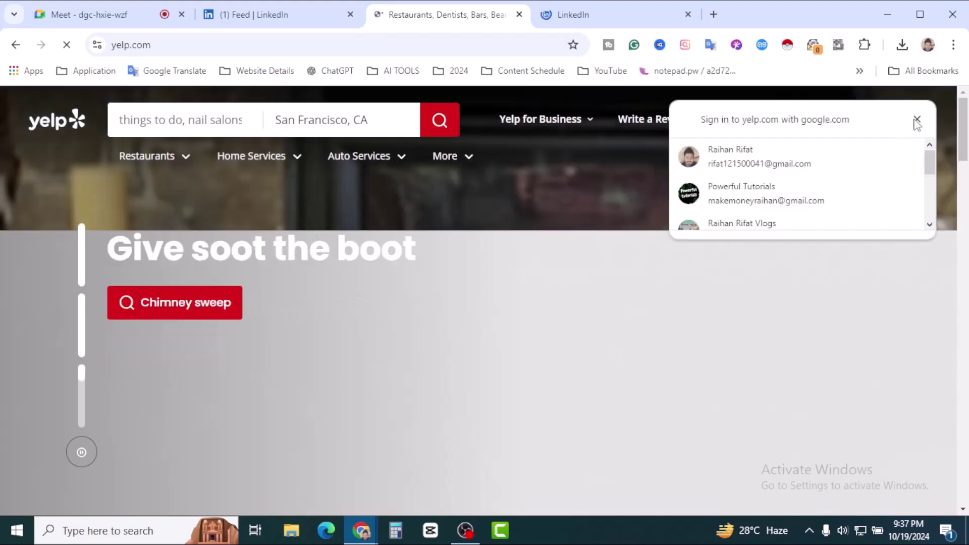
Step: Dismiss the Google sign-in prompt on yelp.com and look through the Restaurants categories and the homepage listings
click(917, 122)
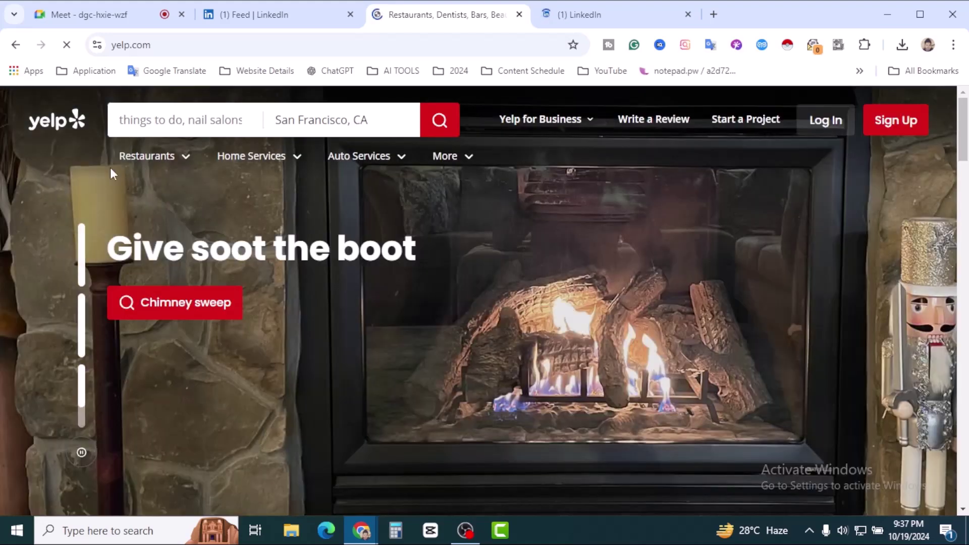
mouse_move(184, 165)
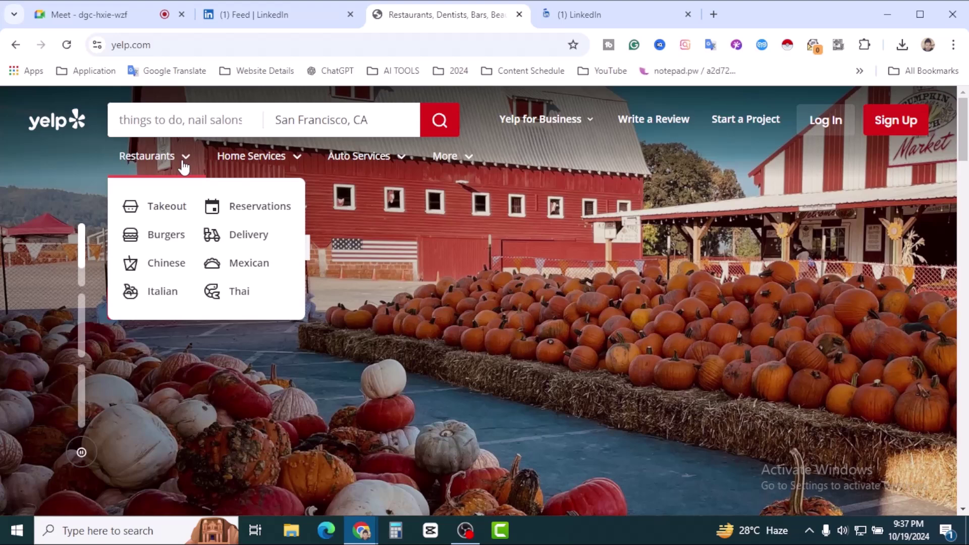
scroll(525, 324, down, 10)
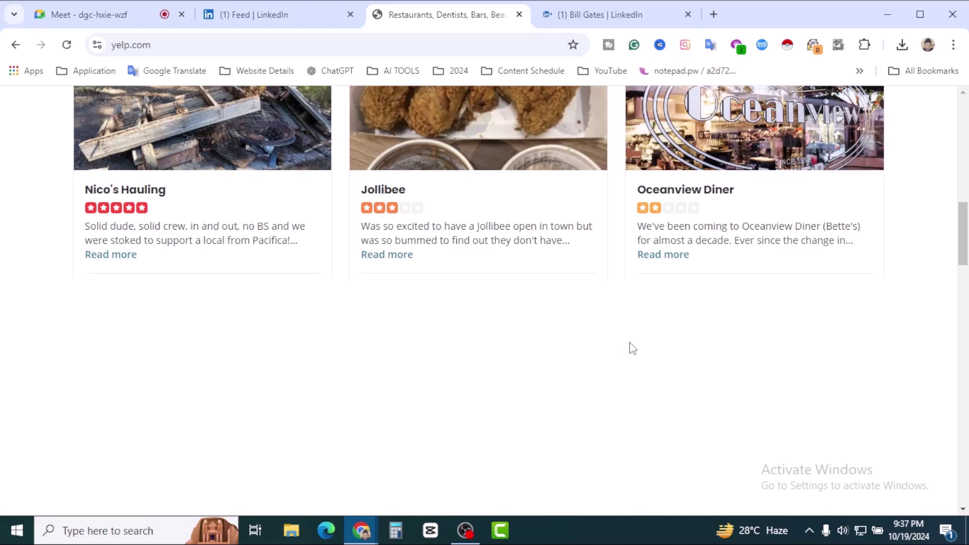
Step: Look through the rest of the Yelp homepage, including the Categories section and footer, and return to the page's beginning
scroll(631, 349, down, 15)
scroll(629, 348, down, 5)
scroll(629, 348, down, 15)
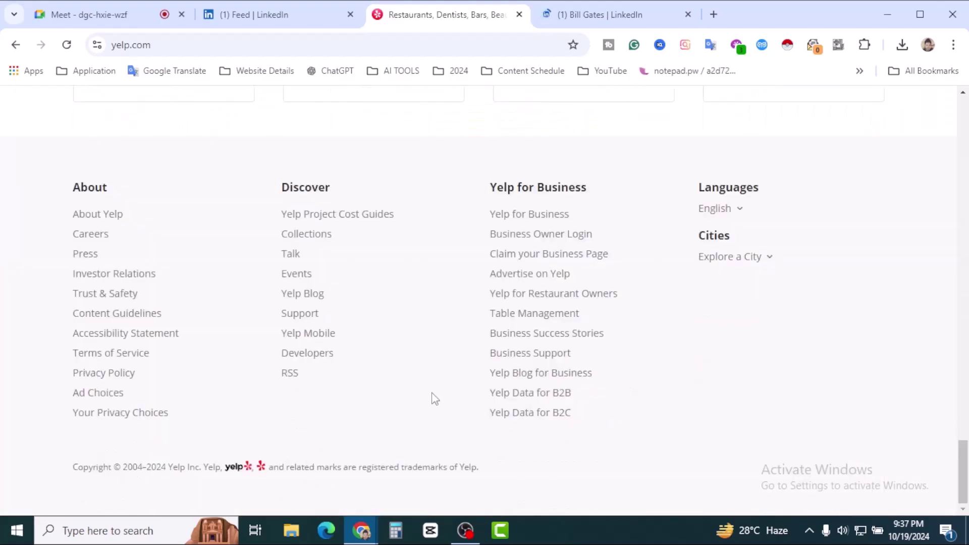
scroll(433, 399, up, 7)
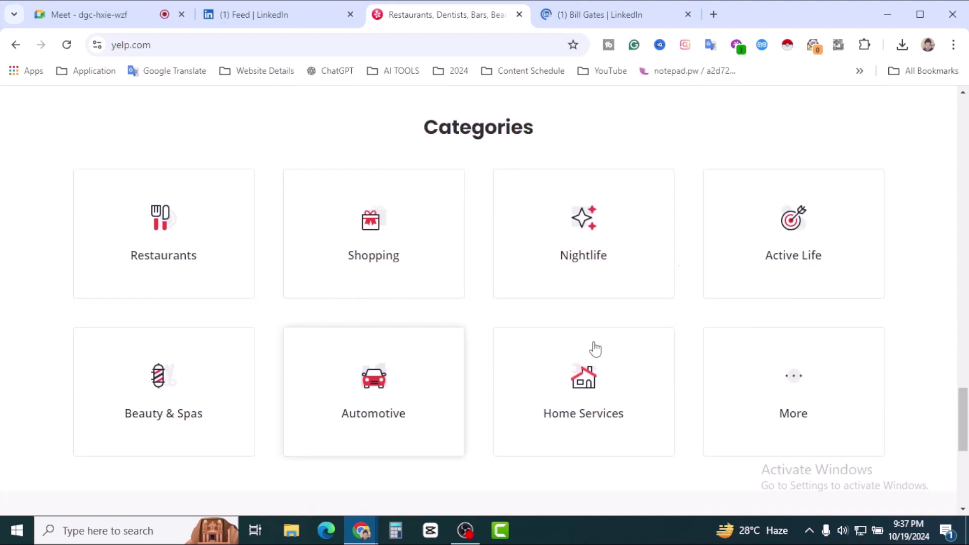
drag(964, 435, 953, 136)
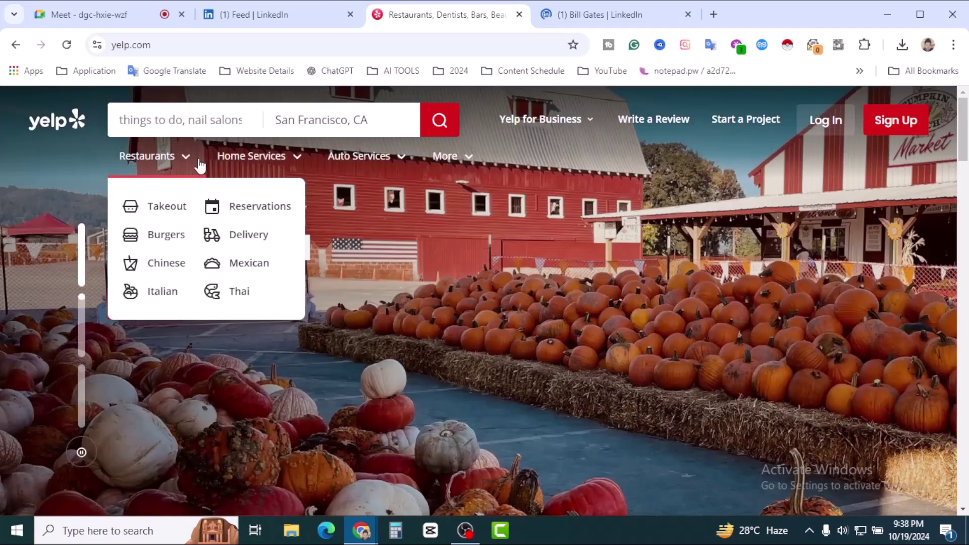
Step: Look over the Home Services and Auto Services categories and open the Auto Repair listings for San Francisco, CA
mouse_move(286, 164)
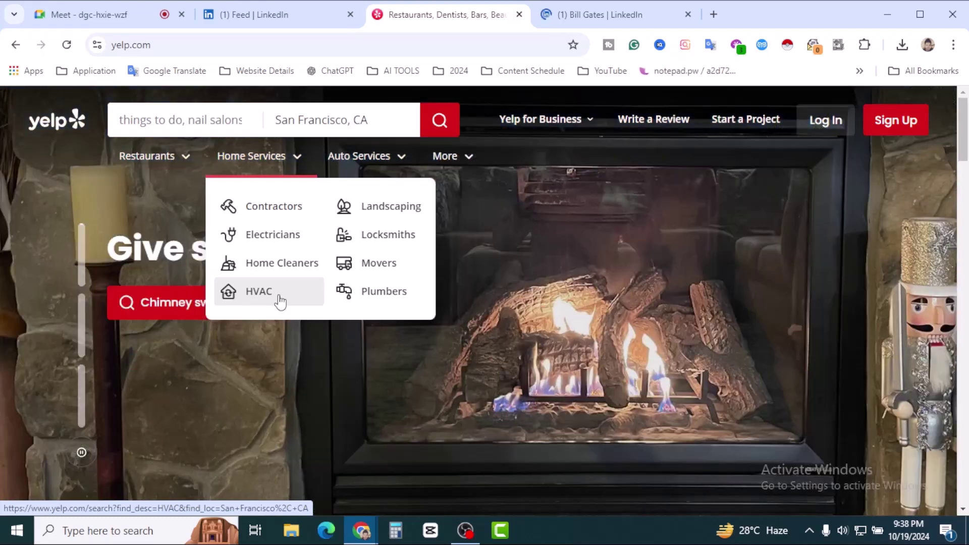
mouse_move(388, 159)
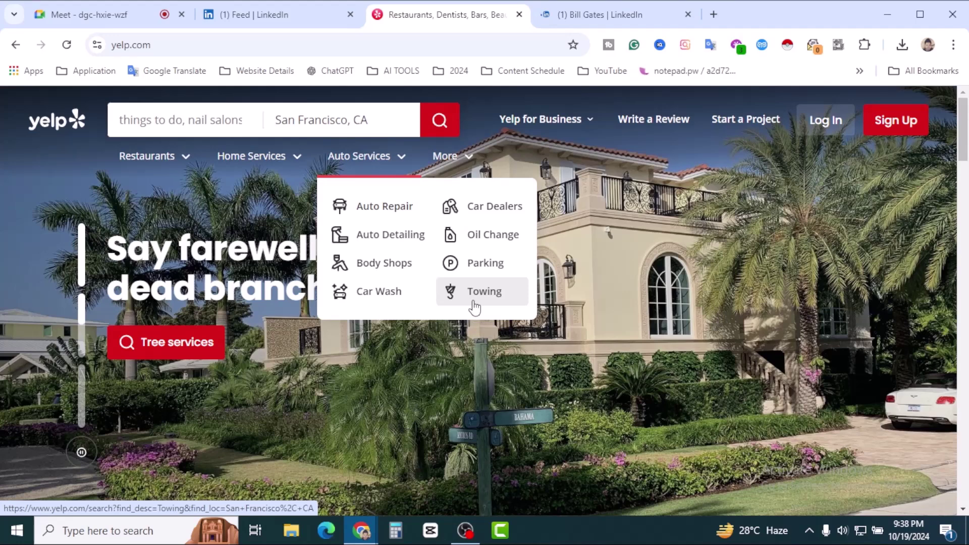
mouse_move(465, 165)
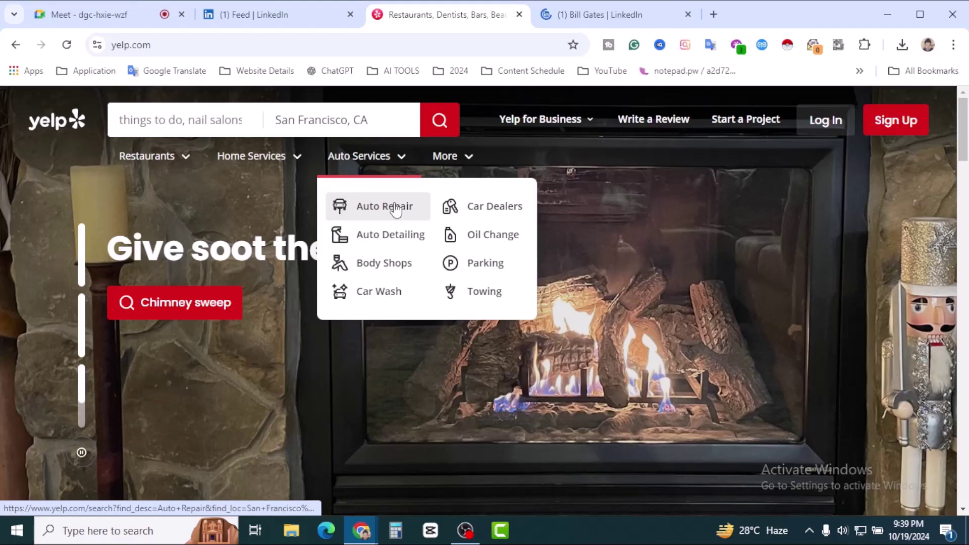
click(396, 210)
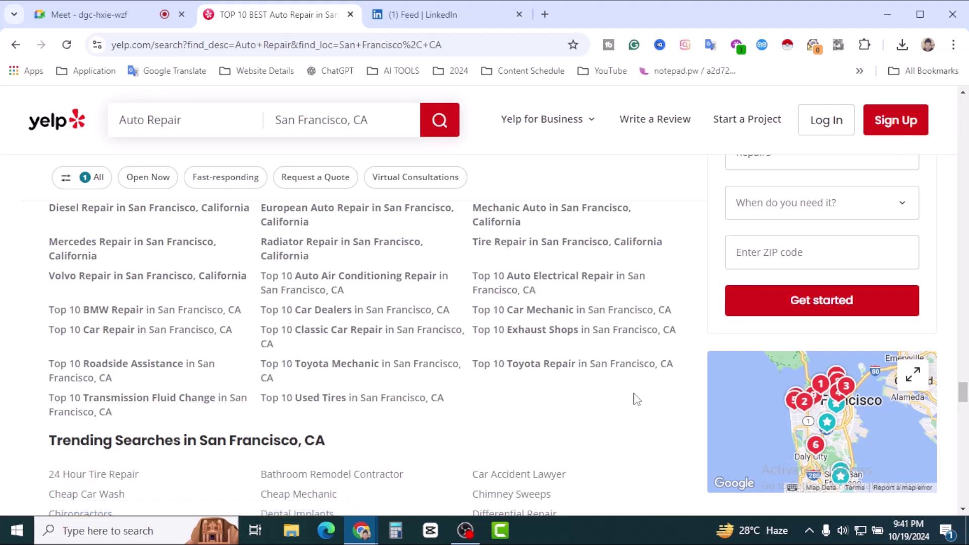
Step: Examine the Auto Repair results page, including its related searches, nearby locations, cost guides, page numbers and business listings
scroll(633, 396, down, 5)
scroll(617, 363, up, 1)
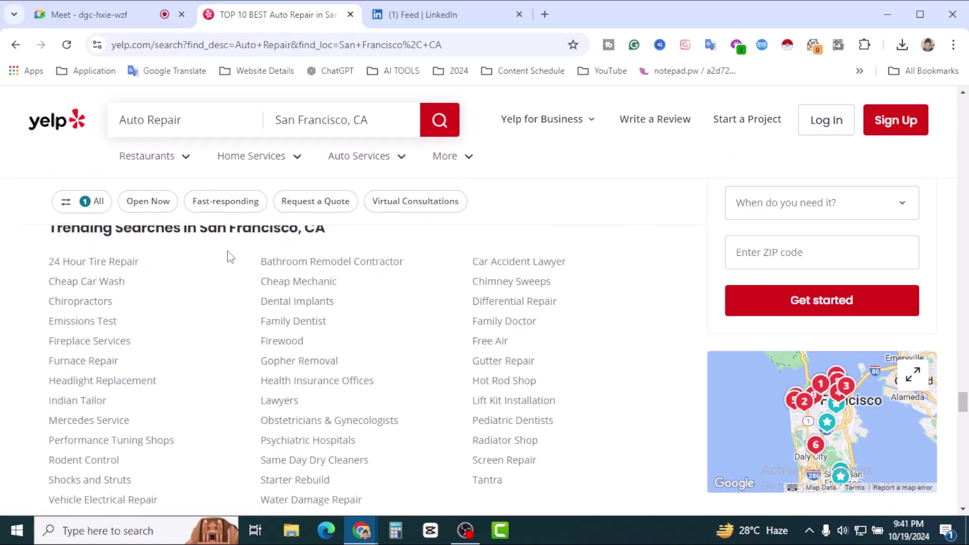
scroll(621, 343, down, 5)
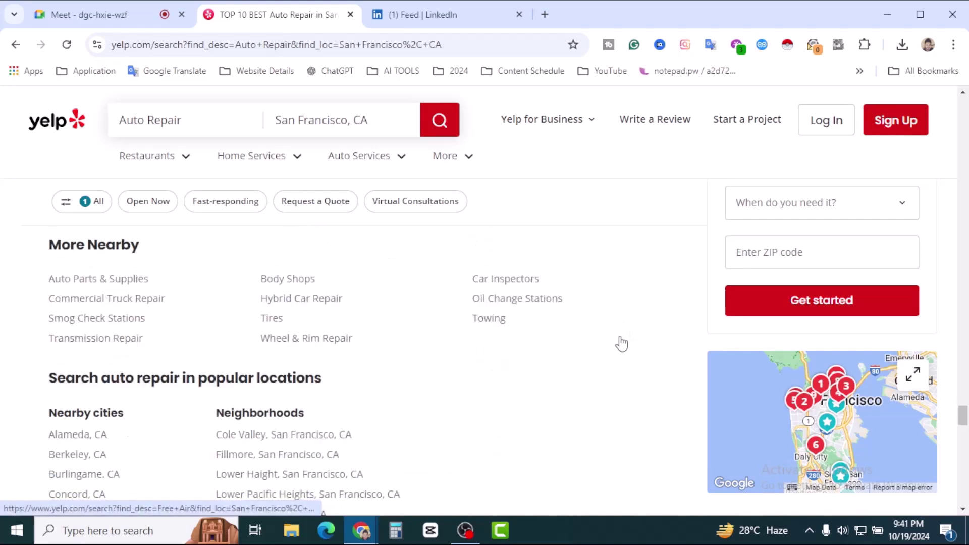
scroll(621, 343, down, 5)
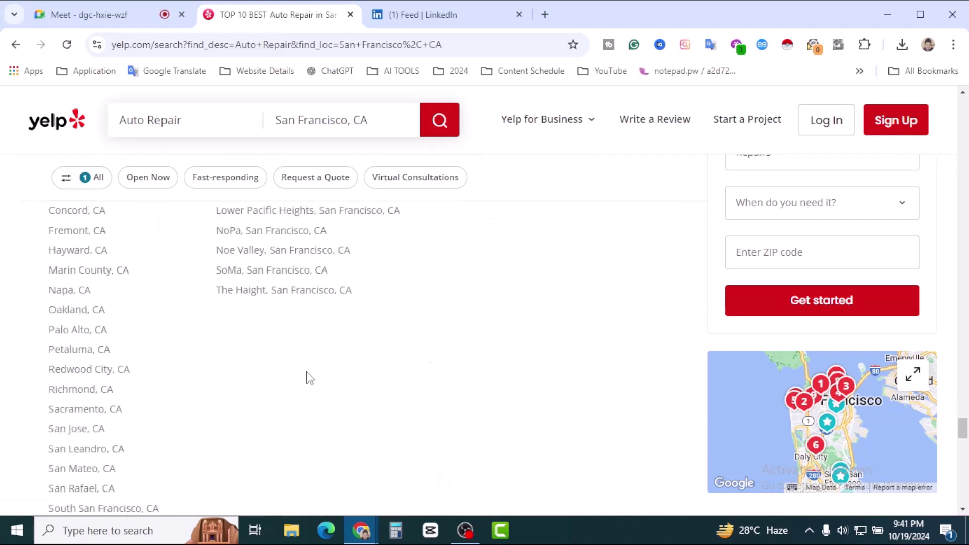
scroll(121, 353, down, 5)
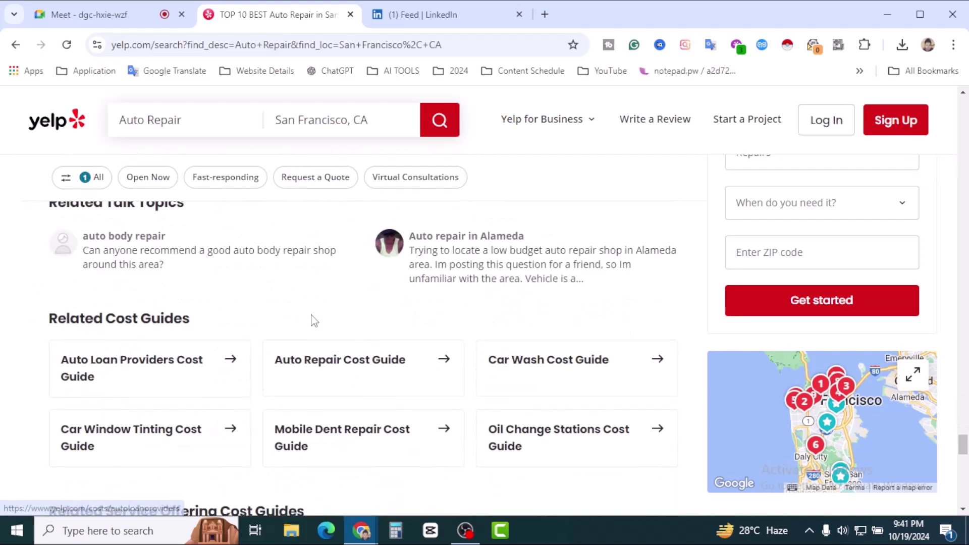
scroll(550, 316, down, 10)
scroll(670, 323, down, 8)
scroll(654, 321, up, 15)
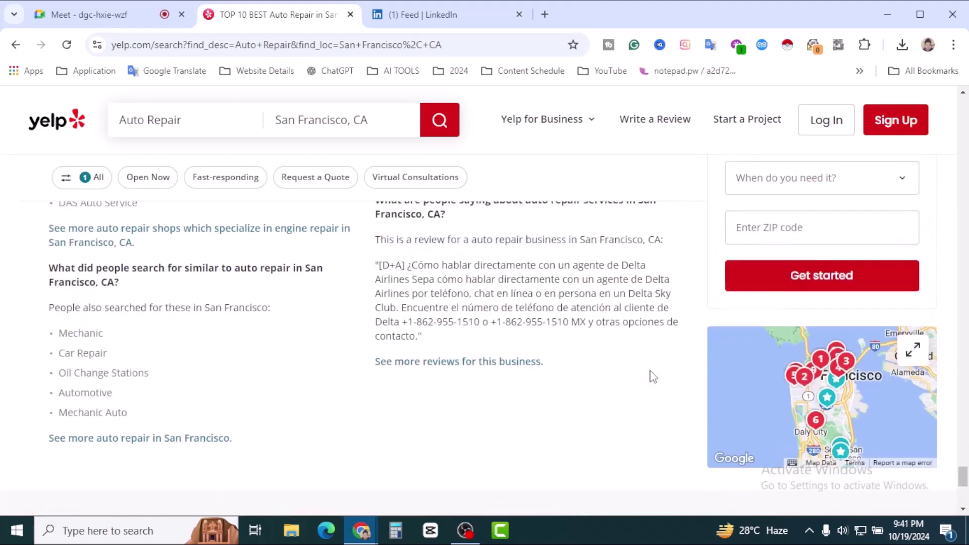
scroll(682, 334, up, 15)
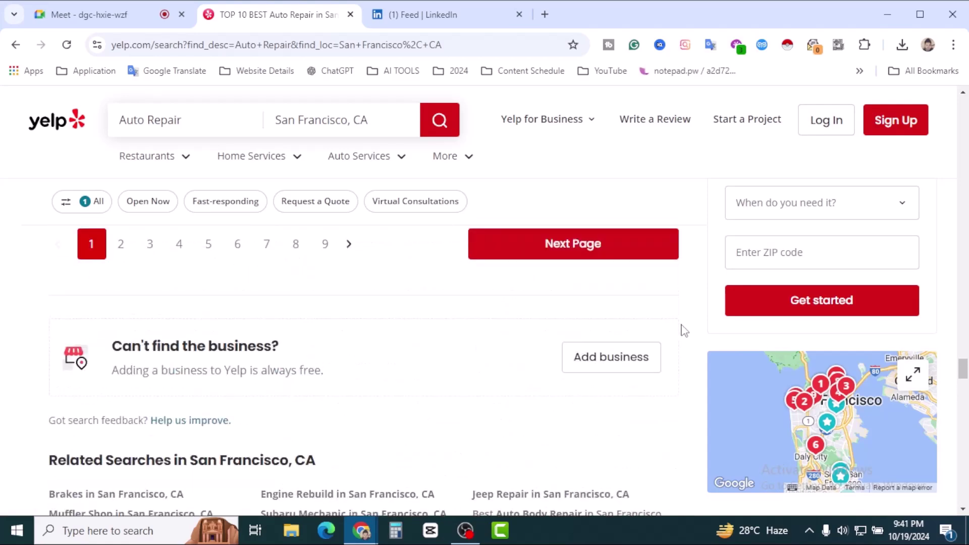
scroll(685, 331, up, 10)
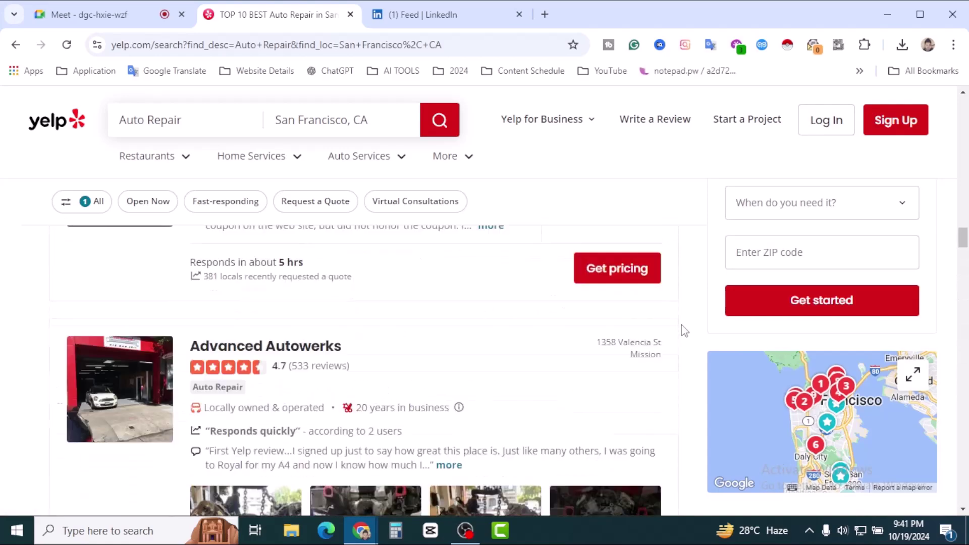
scroll(685, 331, up, 8)
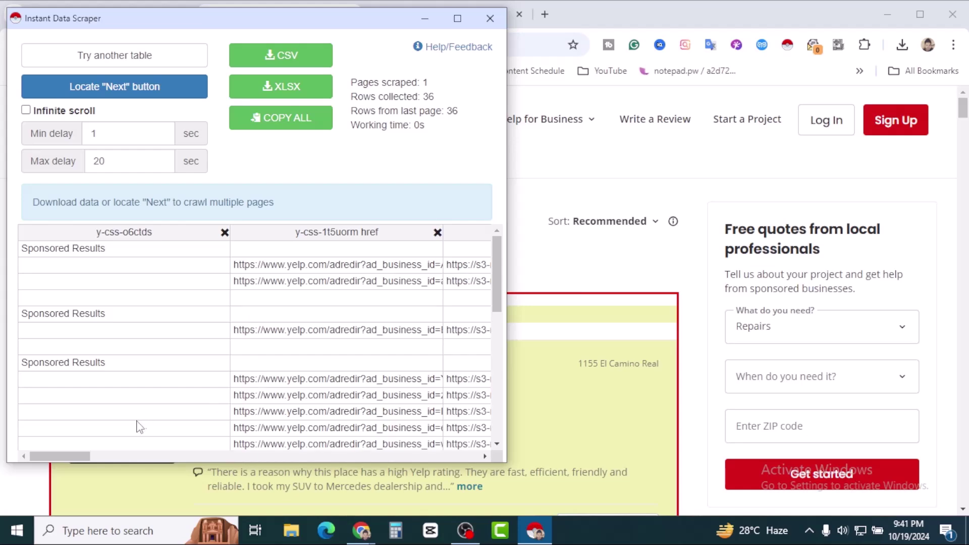
Step: Maximize the Instant Data Scraper window and remove the y-css-o6ctds, y-css-1t5uorm href, y-css-fex5b src and y-css-12ly5yx href columns
click(457, 18)
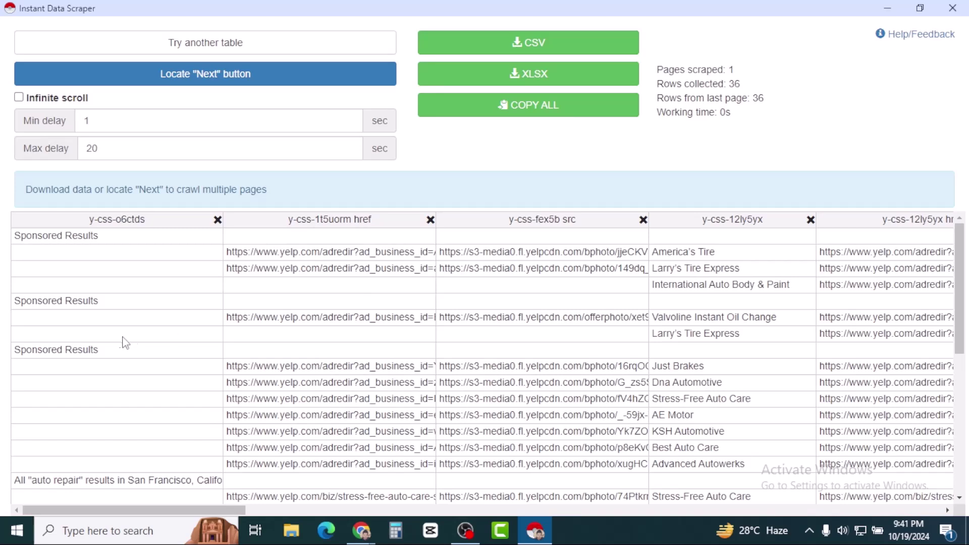
scroll(147, 368, down, 5)
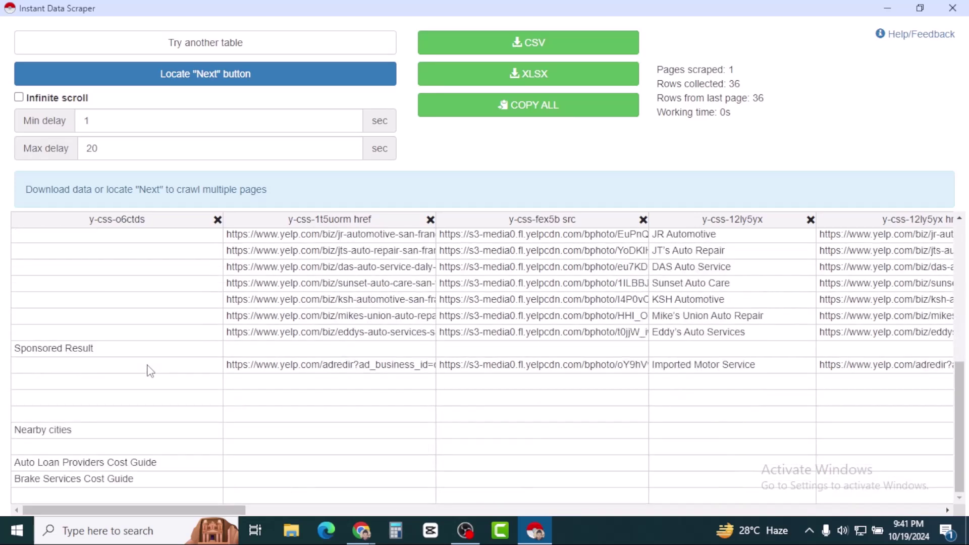
scroll(148, 367, up, 5)
click(218, 222)
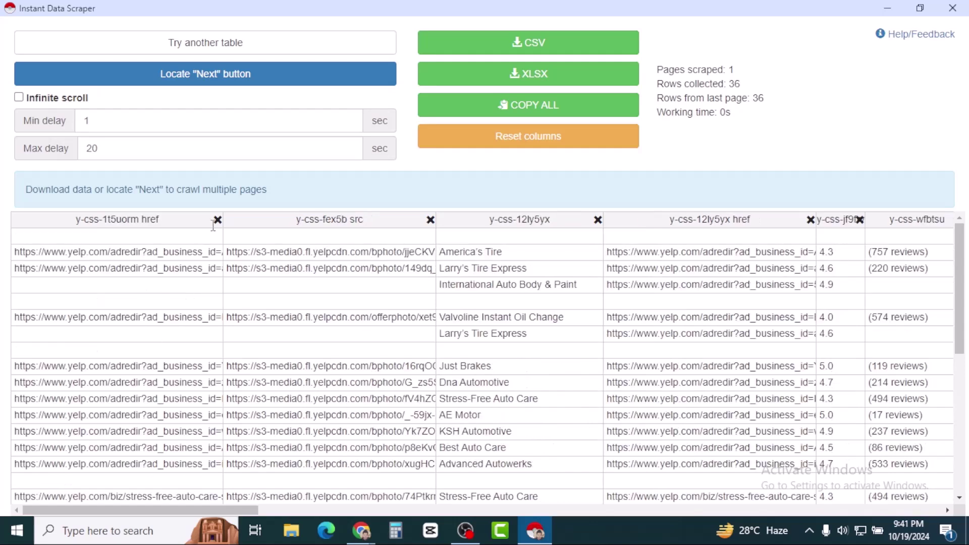
click(218, 221)
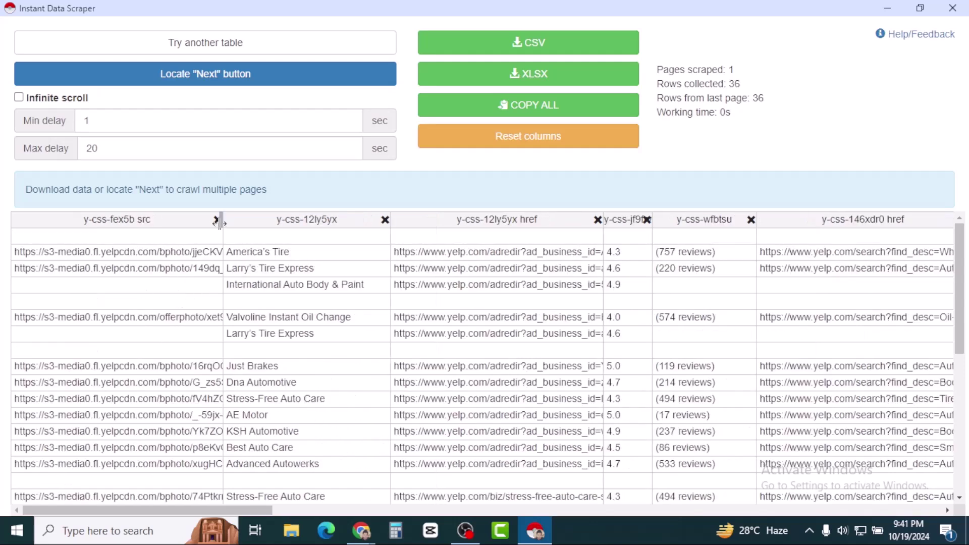
click(218, 221)
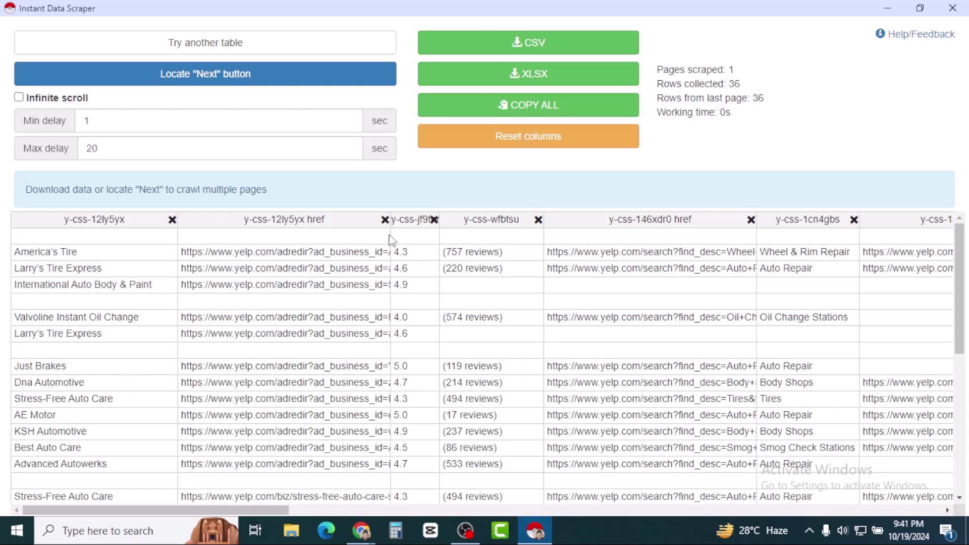
click(384, 220)
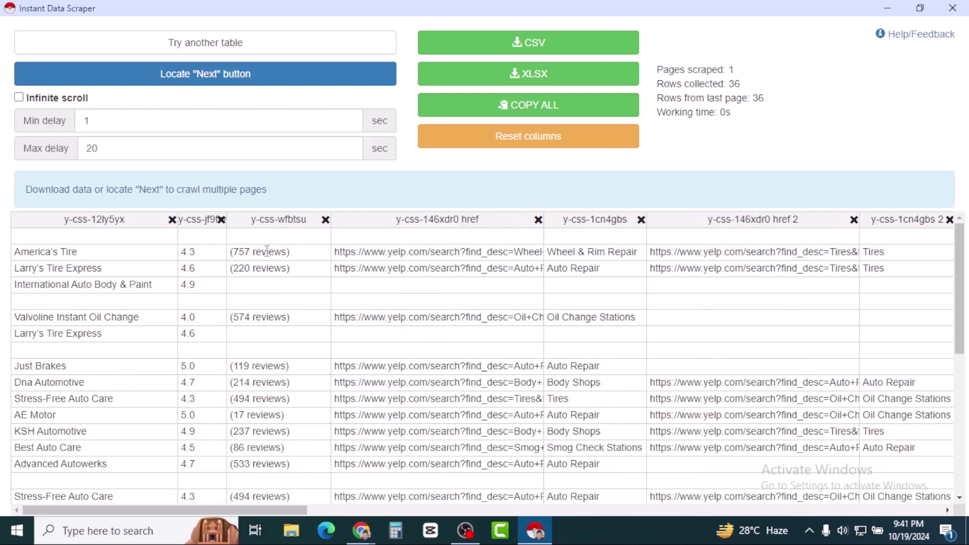
Step: Remove the y-css-146xdr0 href, y-css-146xdr0 href 2 and y-css-1cn4gbs 2 columns from the scraped table
click(538, 220)
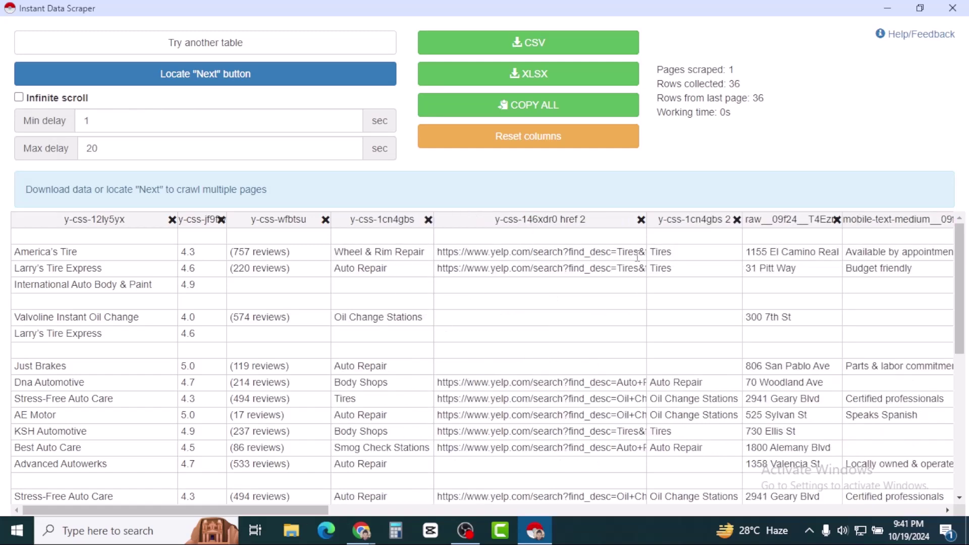
click(641, 220)
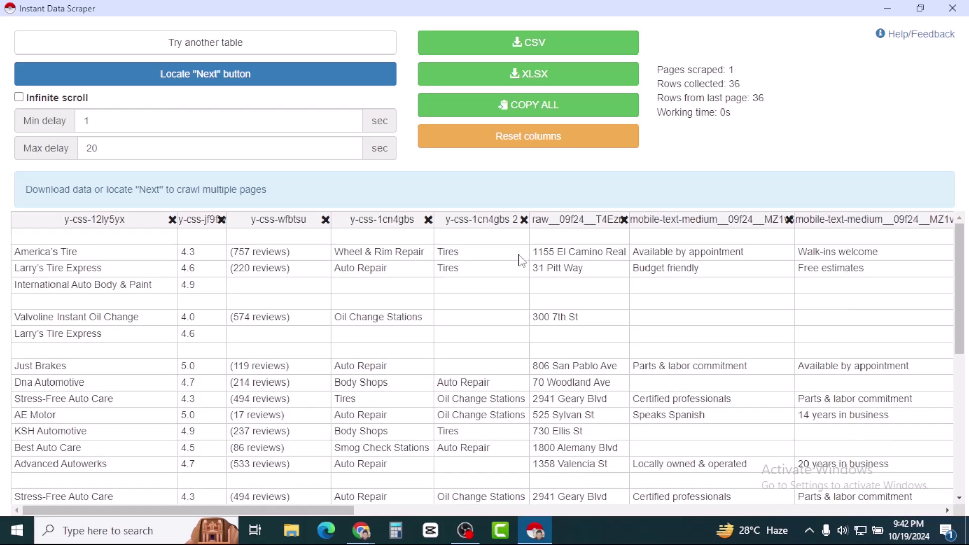
click(524, 220)
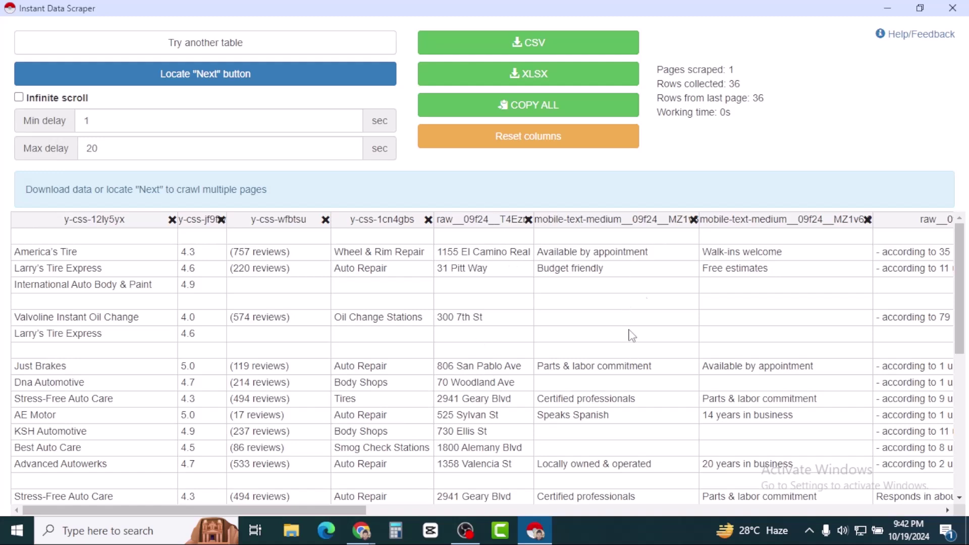
Step: Remove both mobile-text-medium columns, the raw__09f24__T4Ezm 2 column and the column of short quoted ratings such as "Efficient"
click(694, 219)
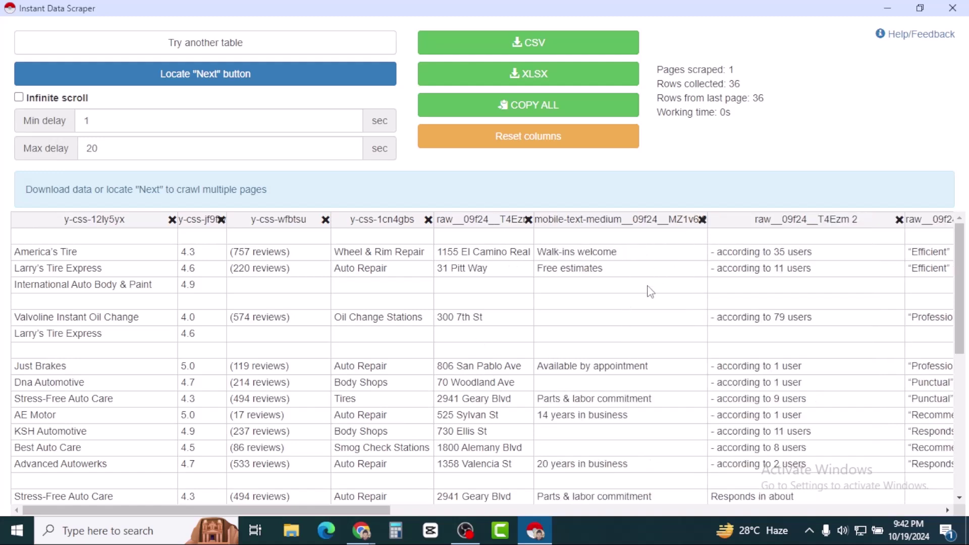
click(703, 220)
click(727, 220)
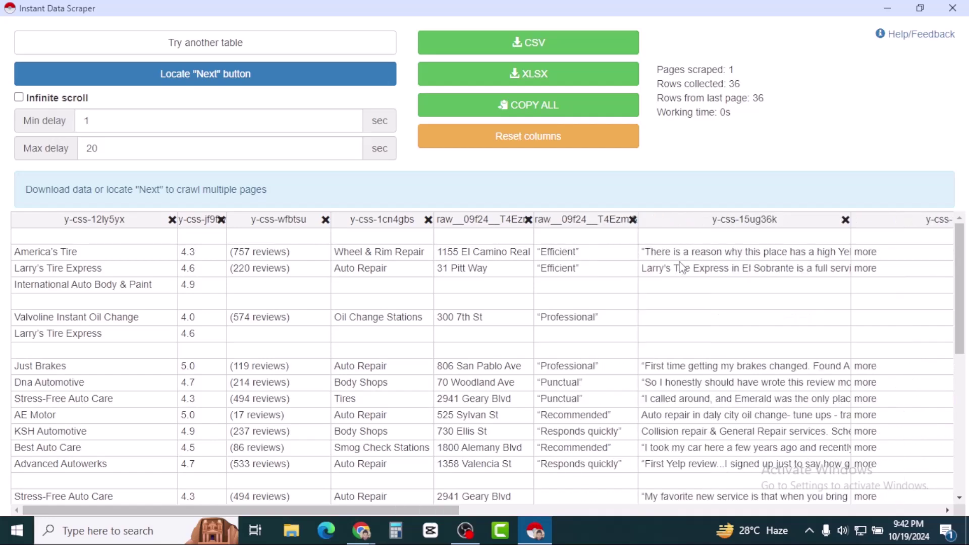
click(632, 220)
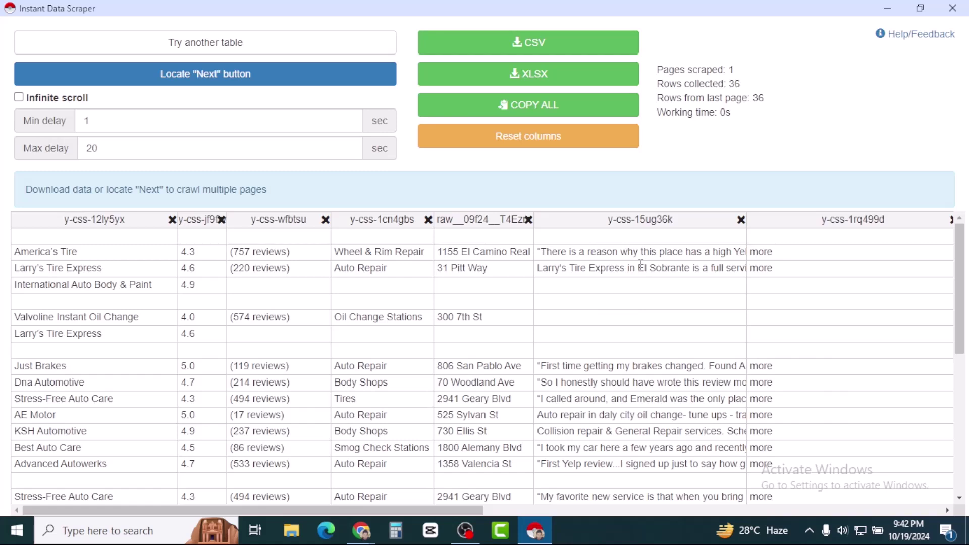
Step: Remove the y-css-15ug36k, y-css-1rq499d, y-css-1k8al1b and "auto repair" tag columns, and review the remaining rows
click(741, 221)
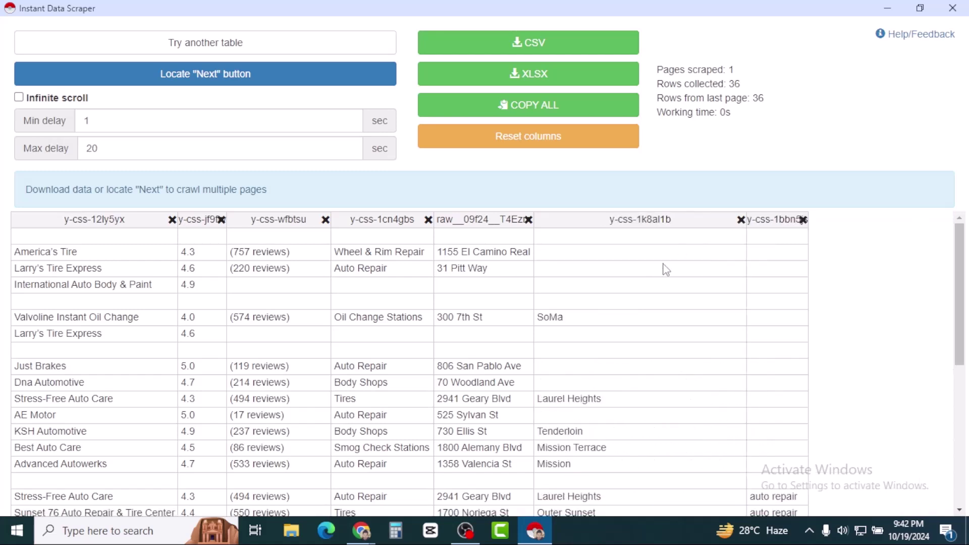
click(741, 220)
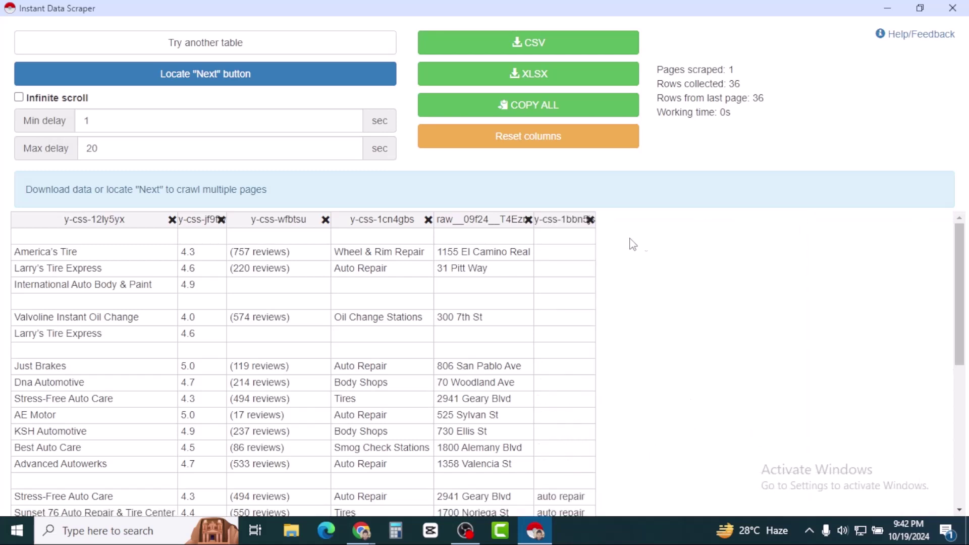
click(590, 220)
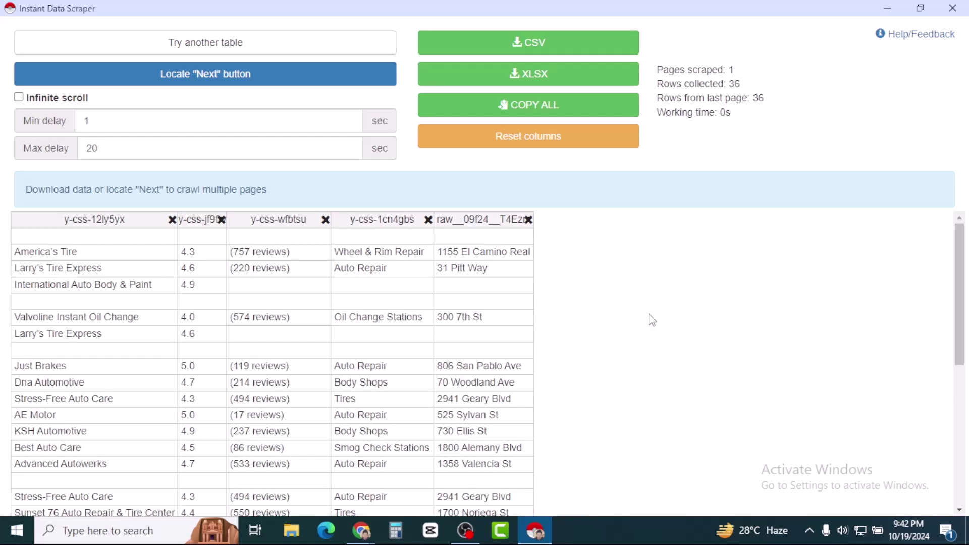
scroll(497, 399, down, 6)
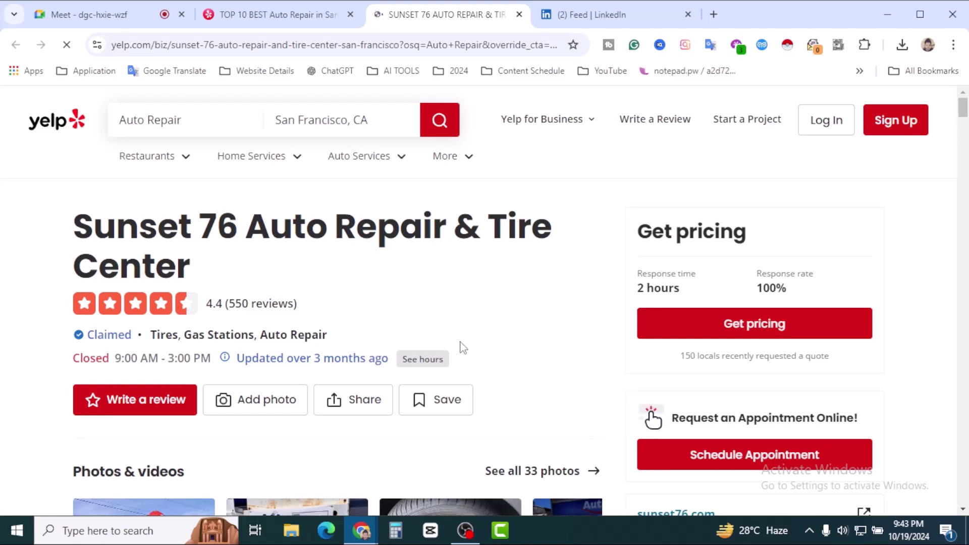
Step: Look through the Sunset 76 Auto Repair & Tire Center page for its contact details, services, reviews, hours and amenities
scroll(477, 327, down, 5)
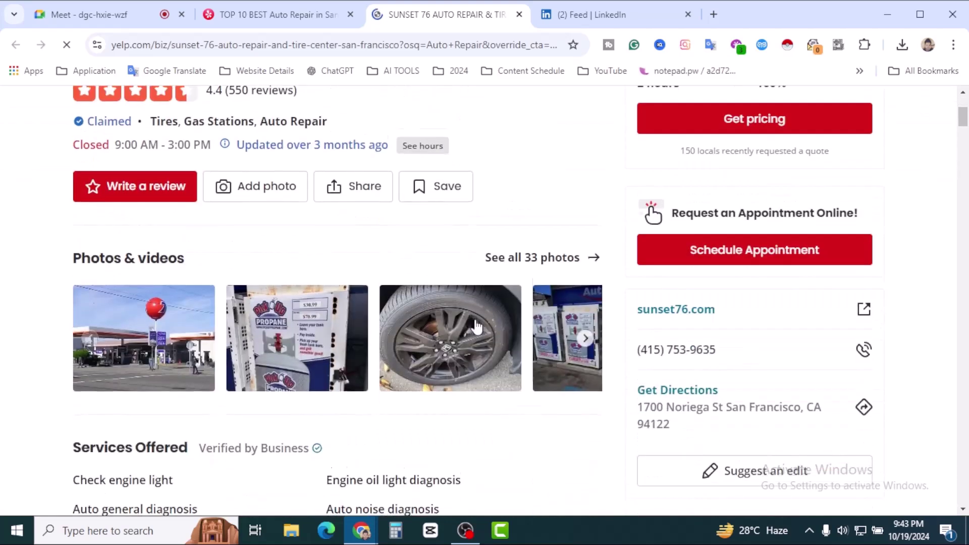
scroll(477, 327, down, 5)
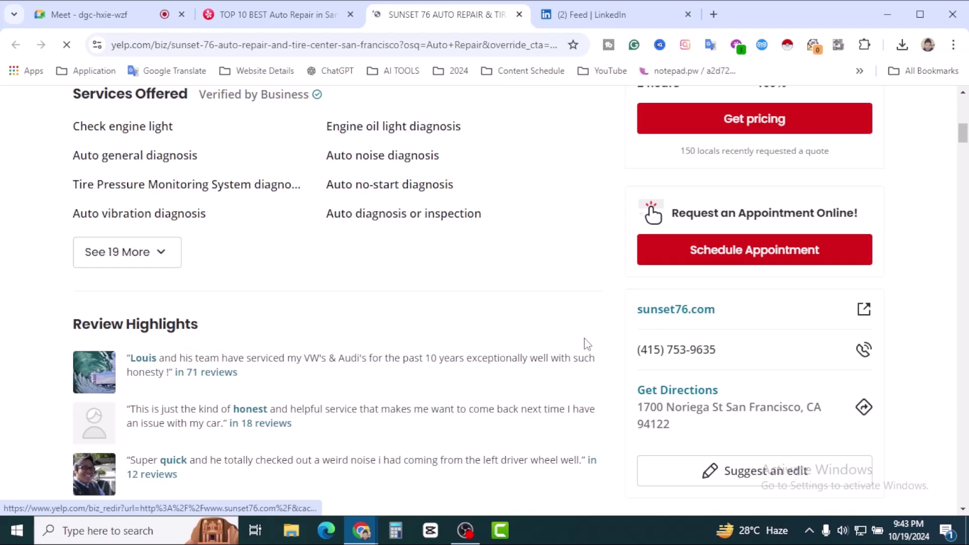
scroll(590, 335, down, 7)
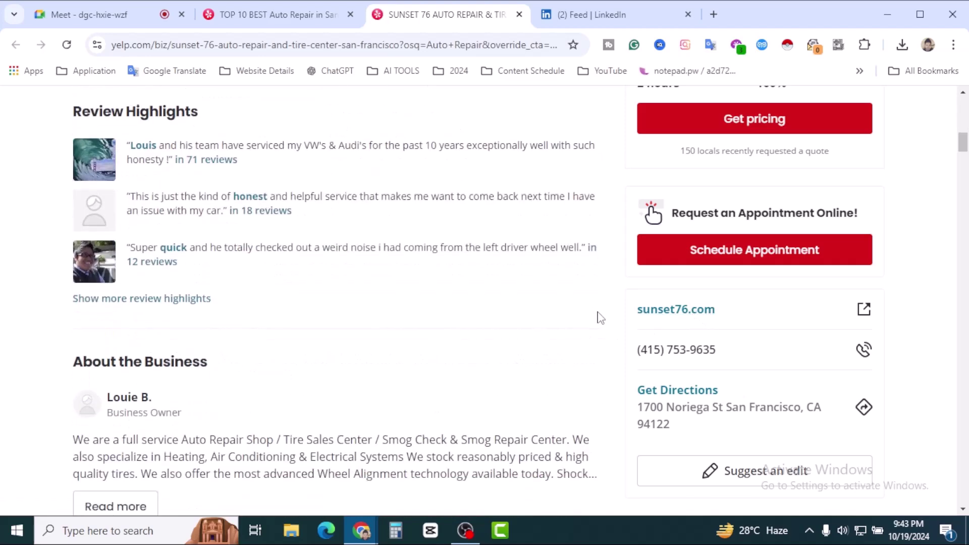
scroll(615, 314, down, 8)
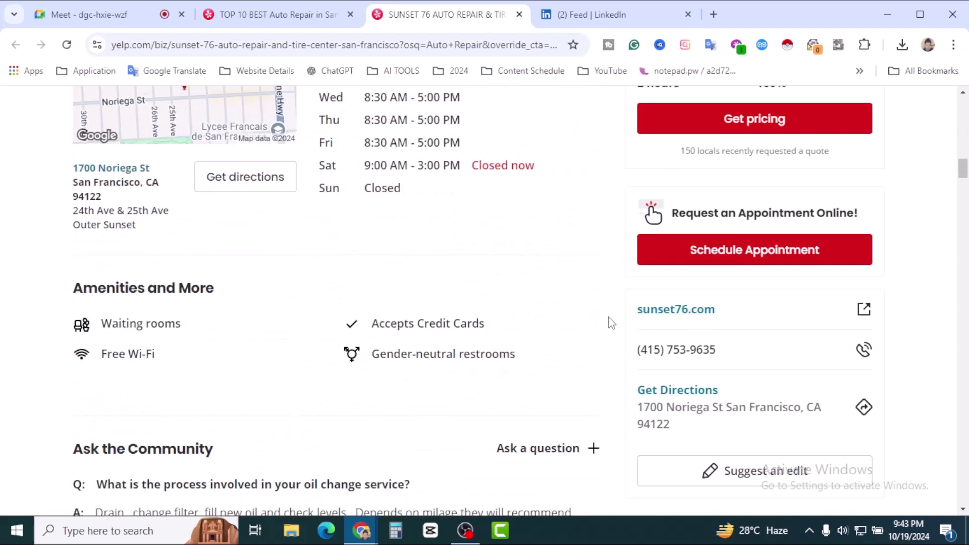
Step: Read through the community questions, recommended reviews and collections on the Sunset 76 Auto Repair & Tire Center page, and return to its heading
scroll(612, 323, down, 11)
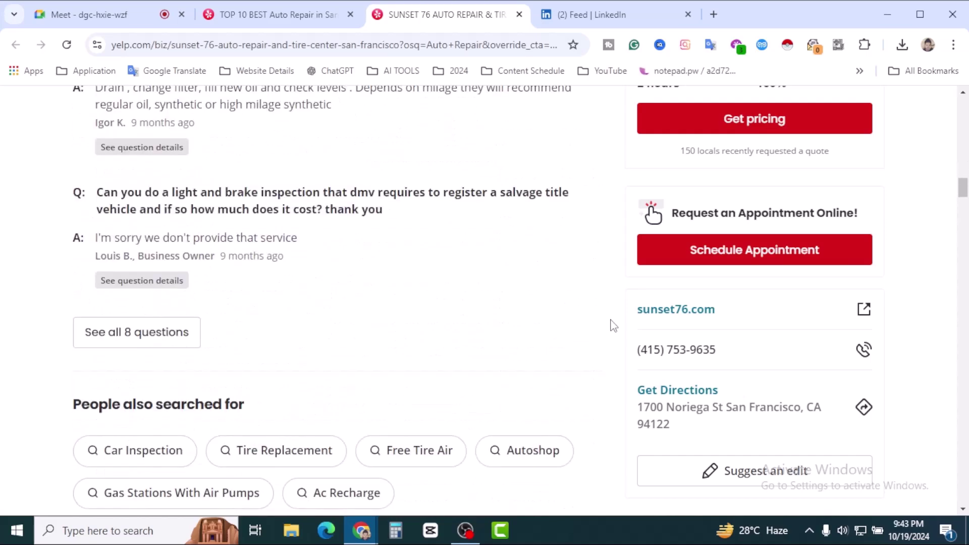
scroll(614, 326, down, 14)
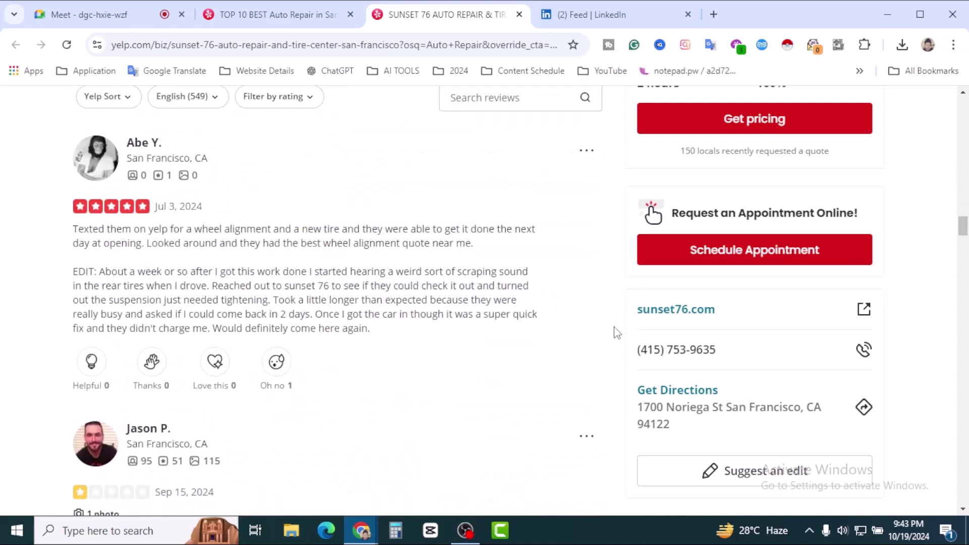
scroll(616, 333, down, 15)
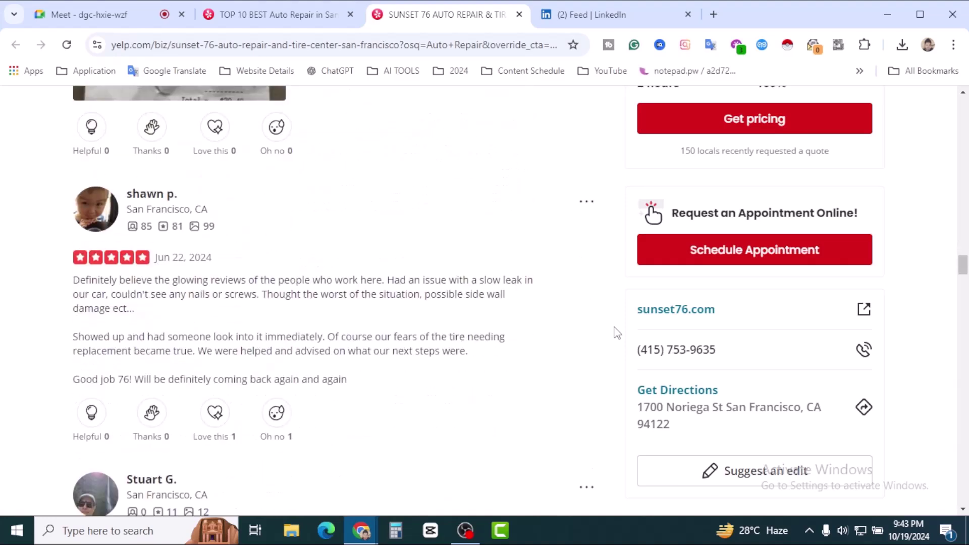
scroll(616, 333, down, 2)
scroll(615, 333, down, 10)
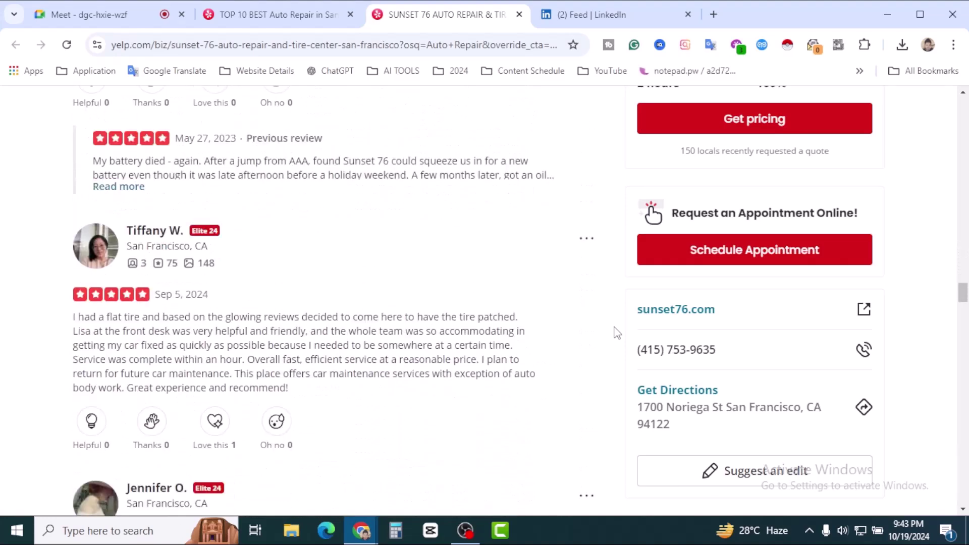
scroll(616, 333, down, 9)
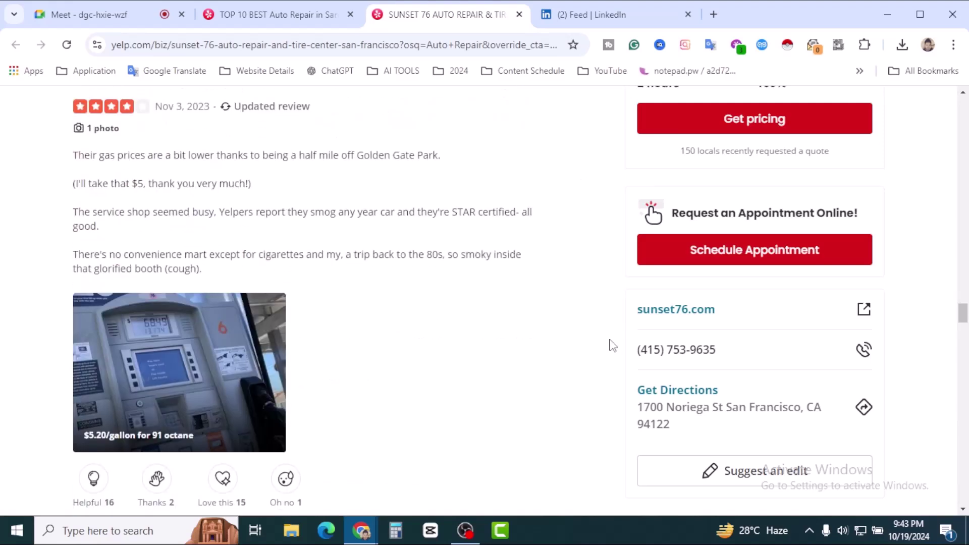
scroll(613, 346, down, 14)
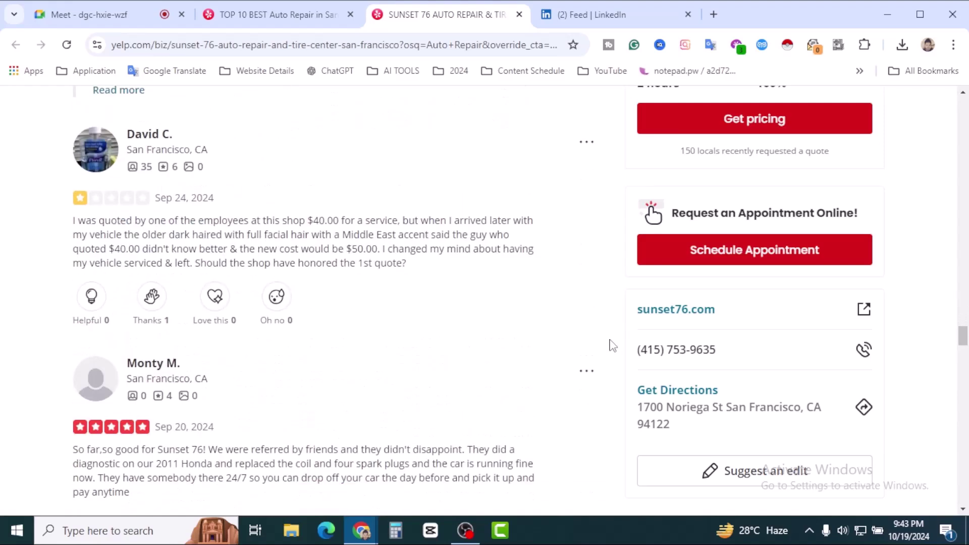
scroll(612, 346, down, 10)
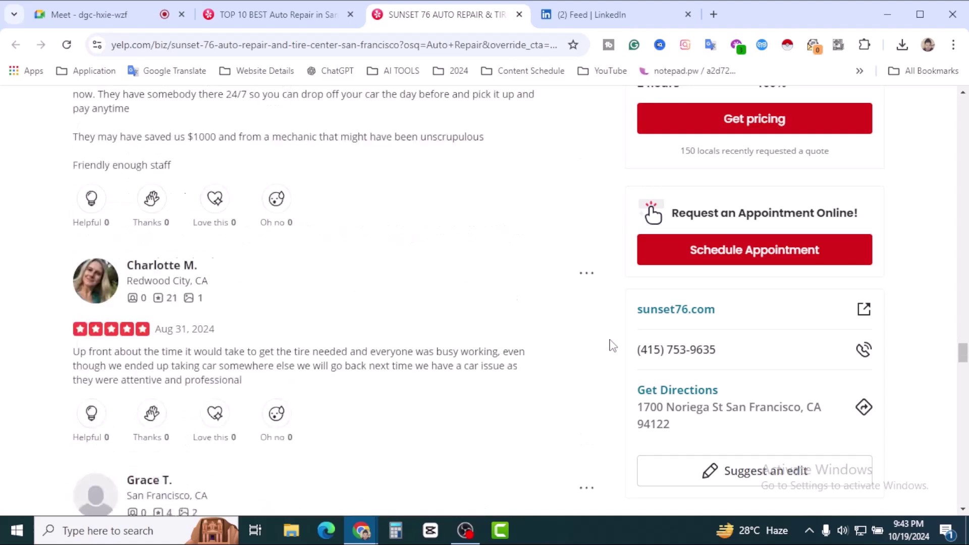
scroll(612, 346, down, 6)
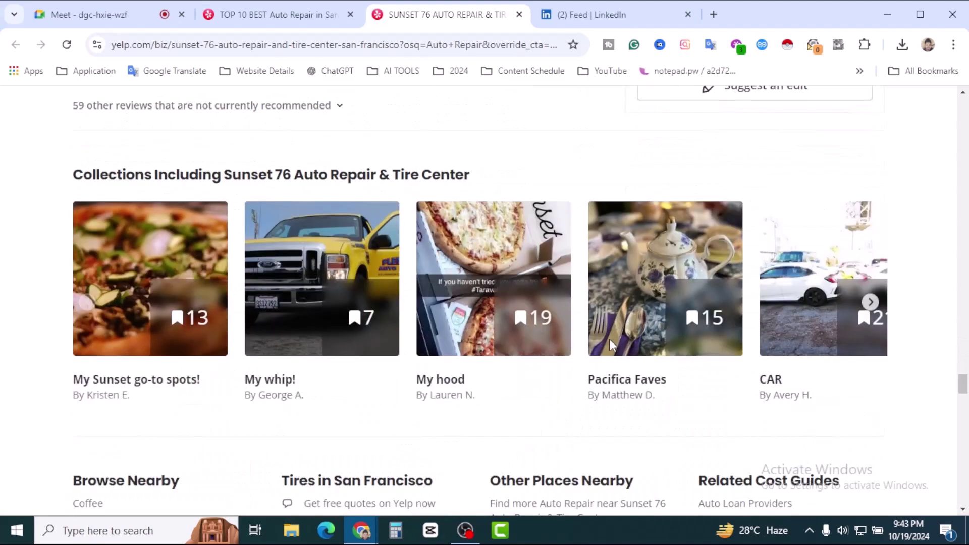
scroll(589, 394, down, 4)
scroll(568, 401, up, 8)
scroll(586, 389, up, 20)
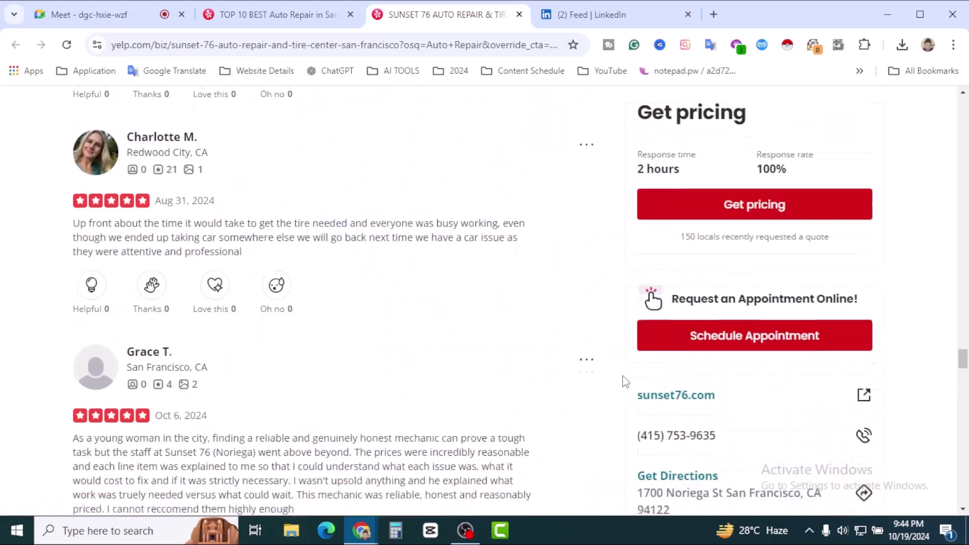
scroll(602, 373, up, 20)
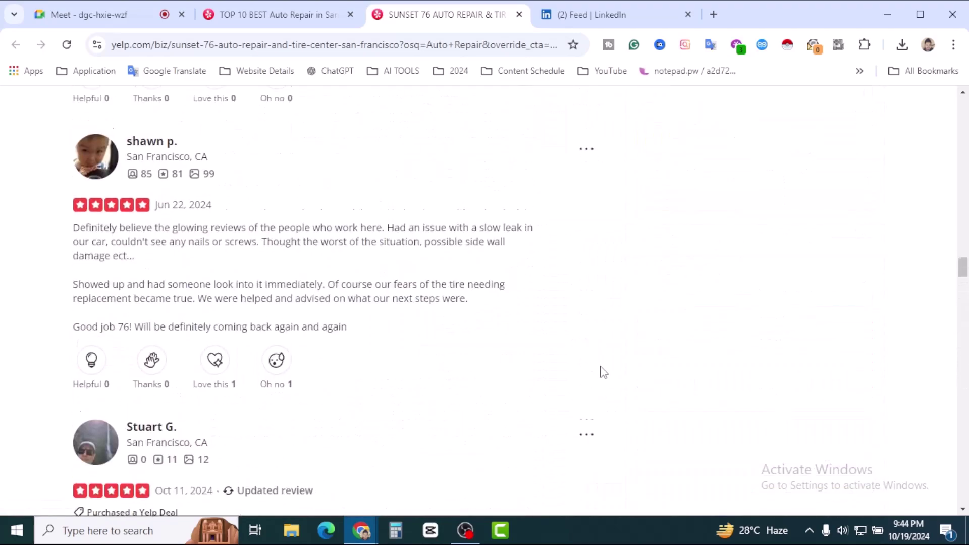
scroll(605, 375, up, 15)
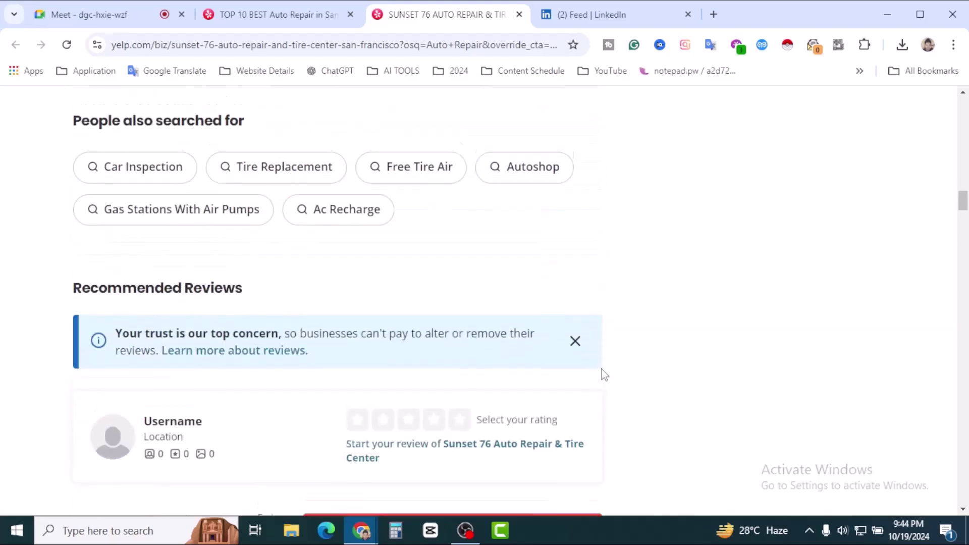
scroll(604, 374, up, 5)
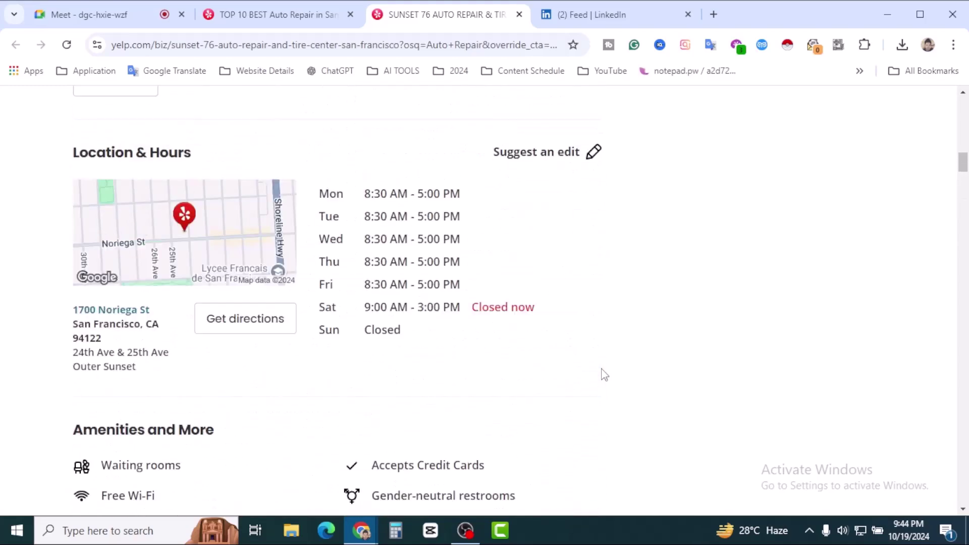
scroll(605, 374, up, 9)
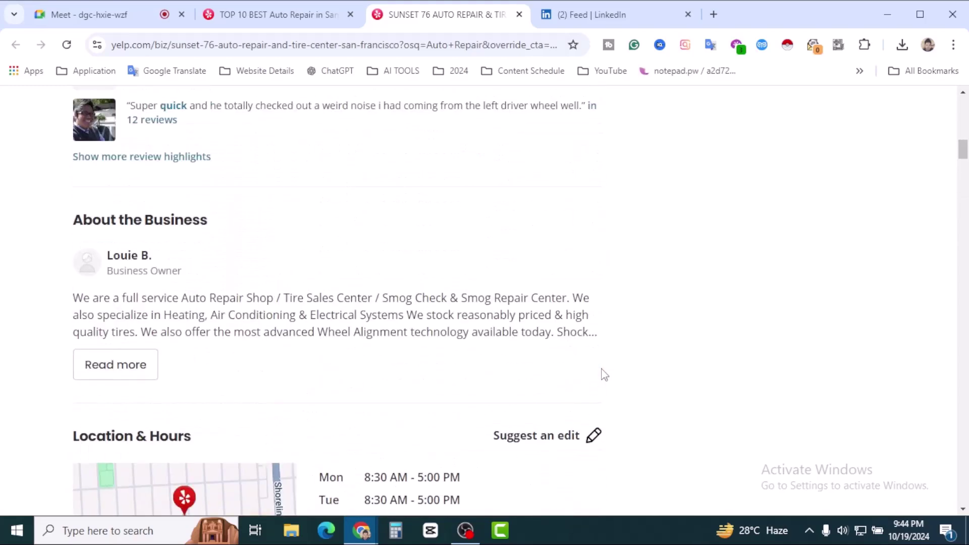
scroll(604, 374, up, 15)
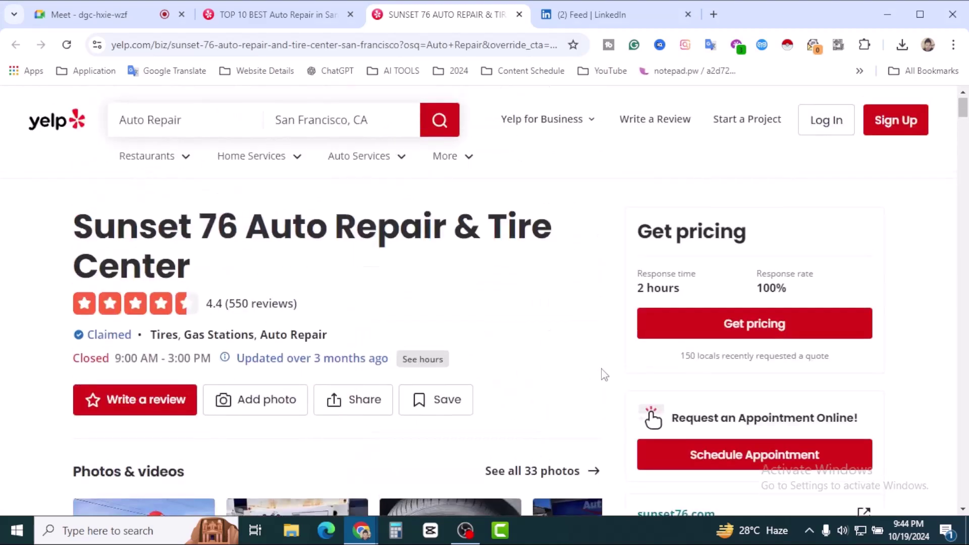
Step: Replace the Yelp business page with the Yellow Pages website, yellowpages.com, by looking up "yellow"
click(255, 40)
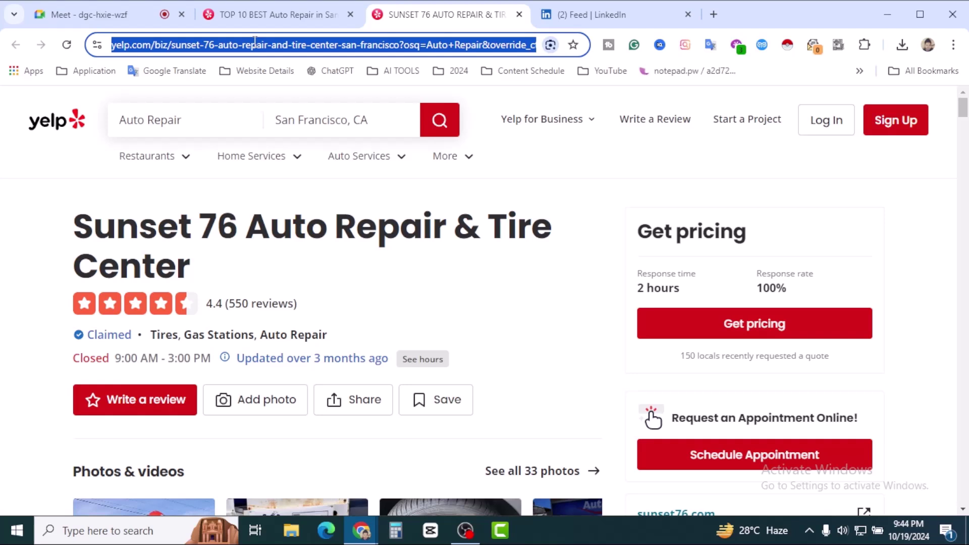
key(BackSpace)
text(yellow)
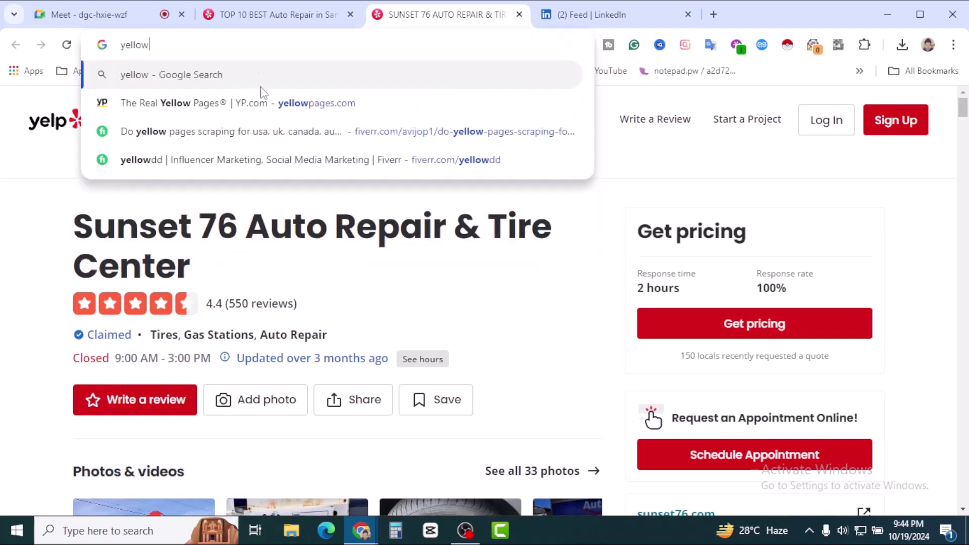
click(270, 102)
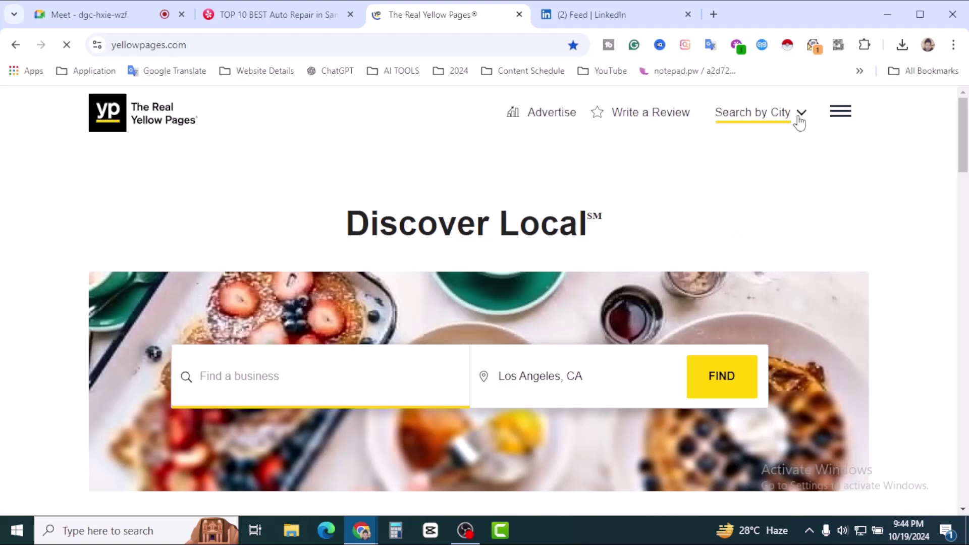
Step: Look over the Yellow Pages homepage and open its Attorneys category for Los Angeles, CA
click(798, 120)
click(876, 212)
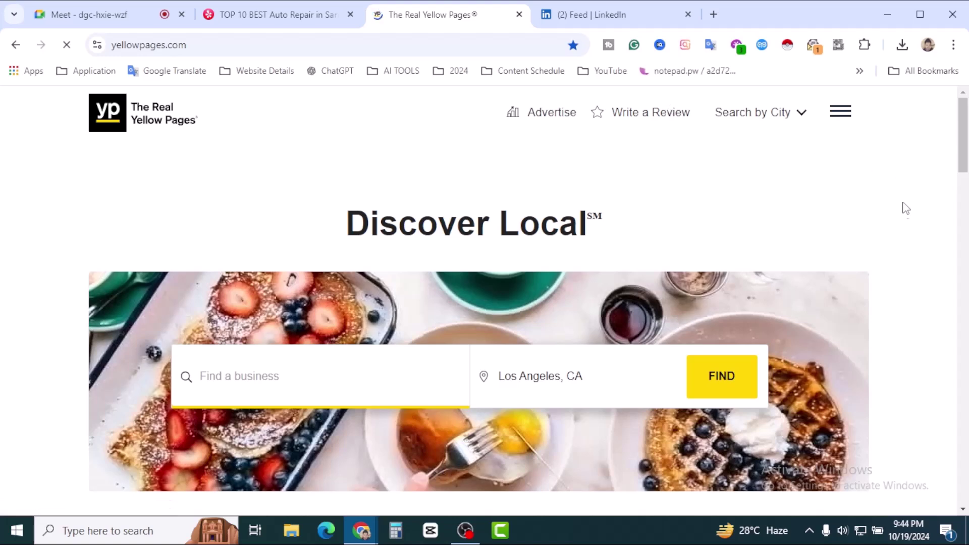
scroll(898, 197, down, 5)
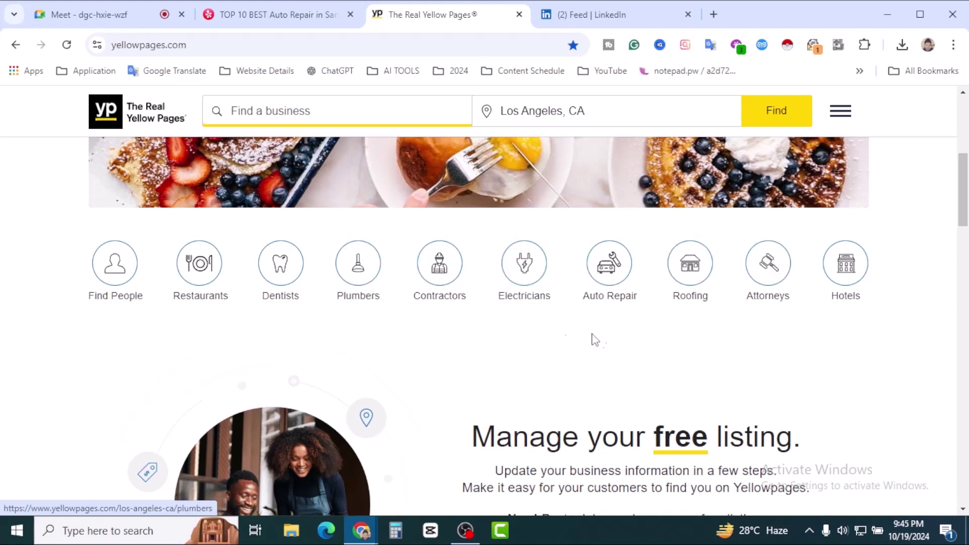
scroll(625, 340, down, 10)
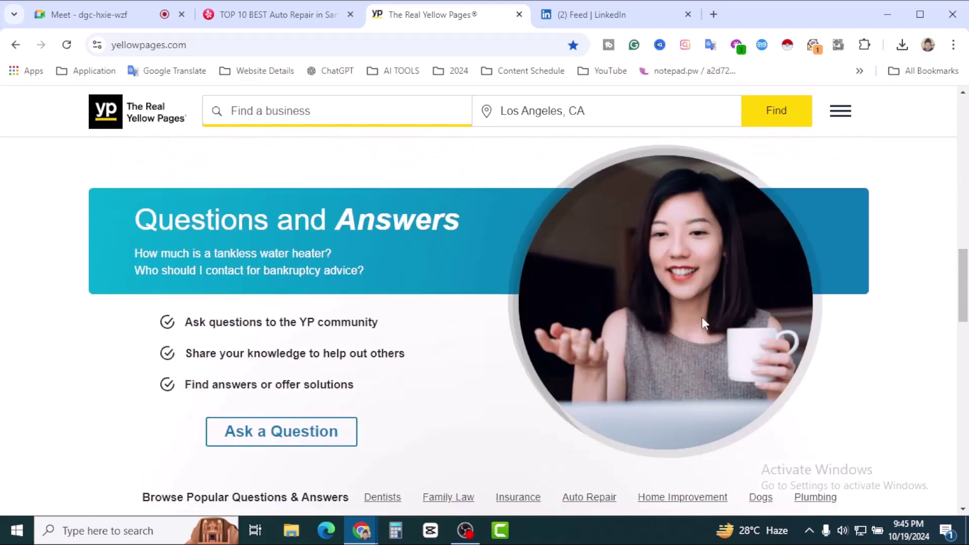
scroll(682, 317, down, 5)
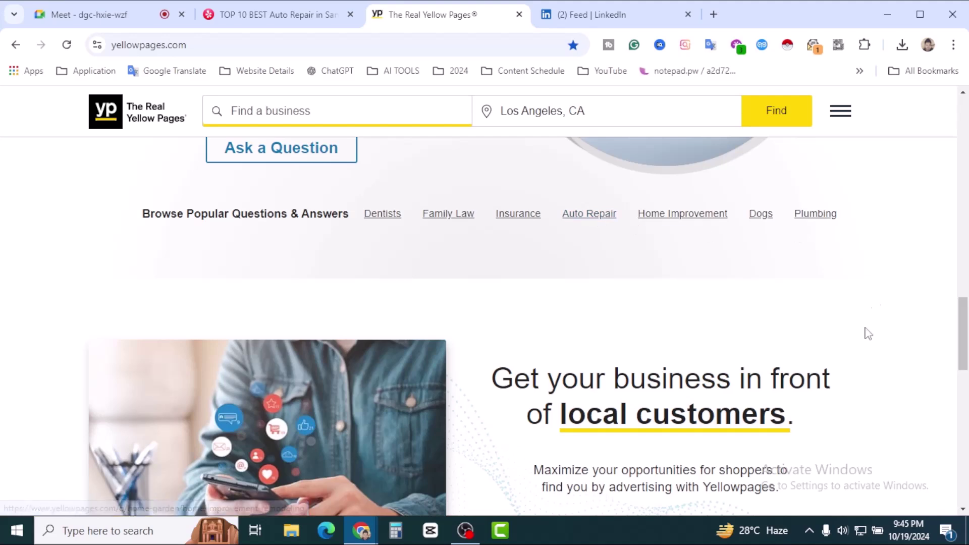
scroll(838, 325, down, 10)
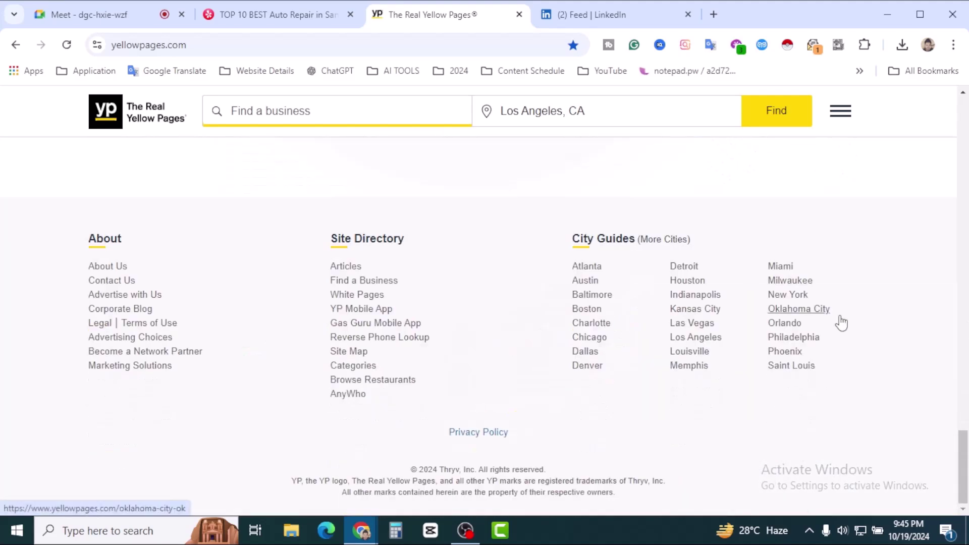
drag(965, 470, 966, 173)
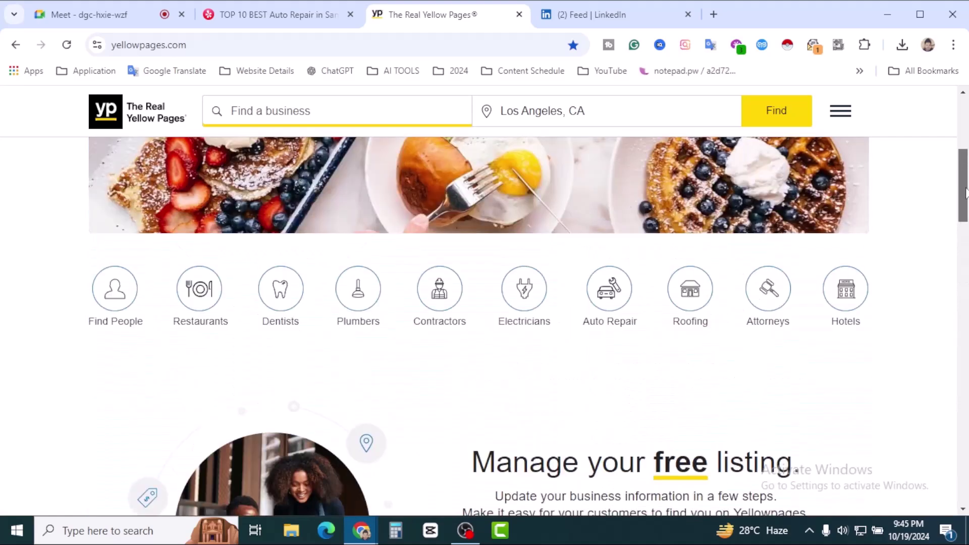
click(769, 326)
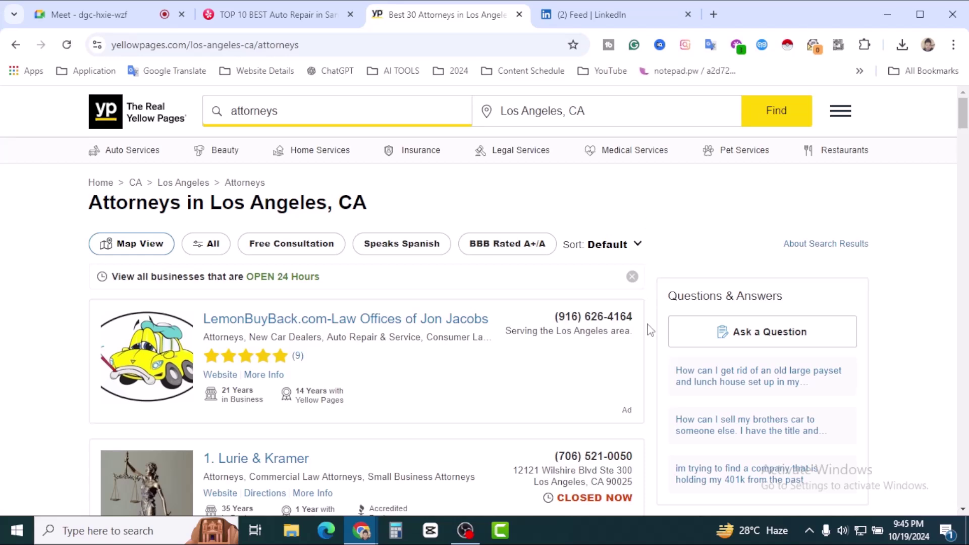
Step: Open the Lurie & Kramer listing from the attorney results and copy the business email address from its More Info section
scroll(650, 331, down, 3)
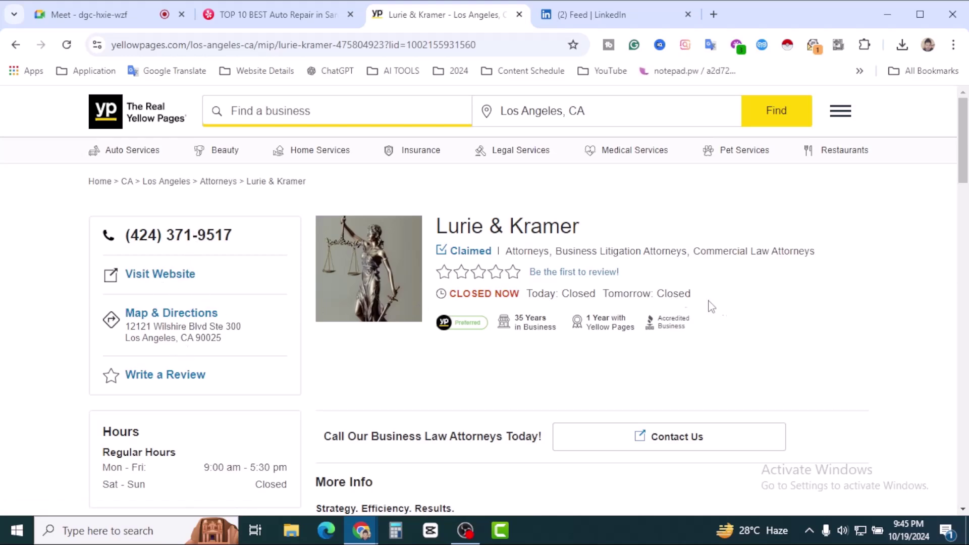
scroll(798, 280, down, 3)
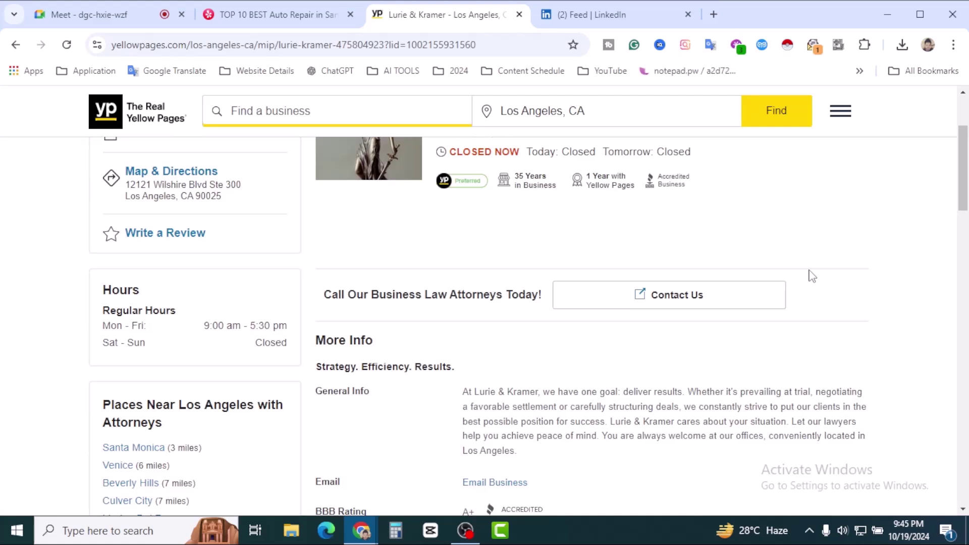
scroll(811, 286, down, 3)
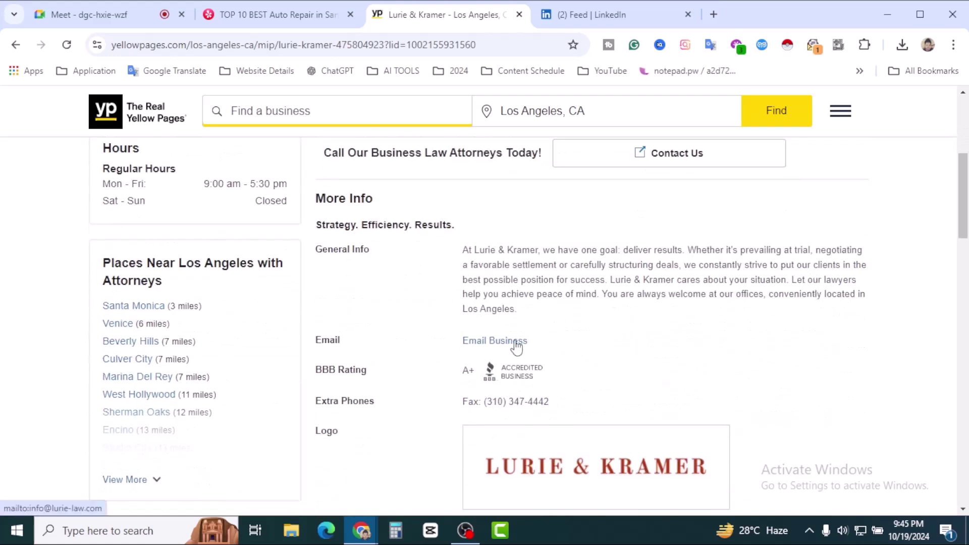
right_click(510, 342)
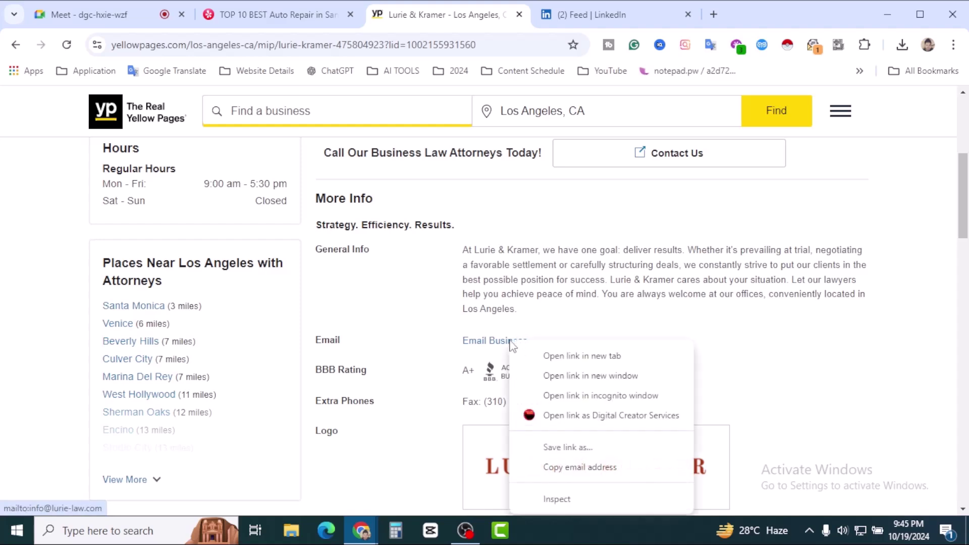
click(580, 468)
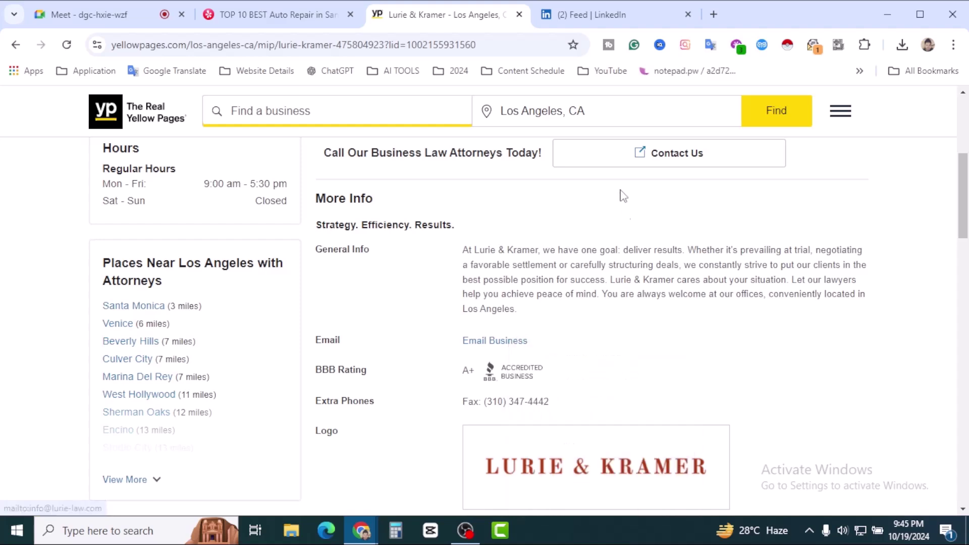
Step: Paste the copied email address into a new browser tab to check it, discard that tab and return to the Lurie & Kramer listing
click(588, 14)
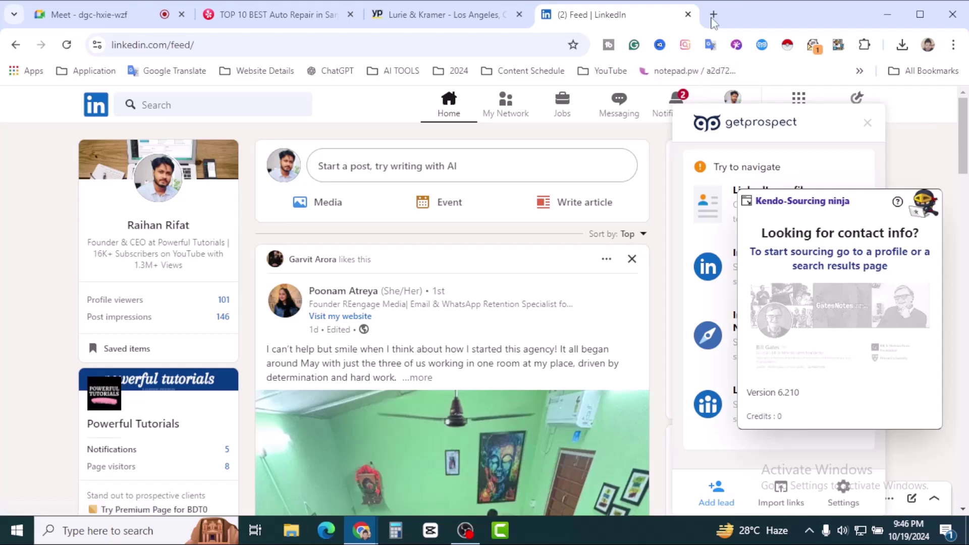
click(713, 14)
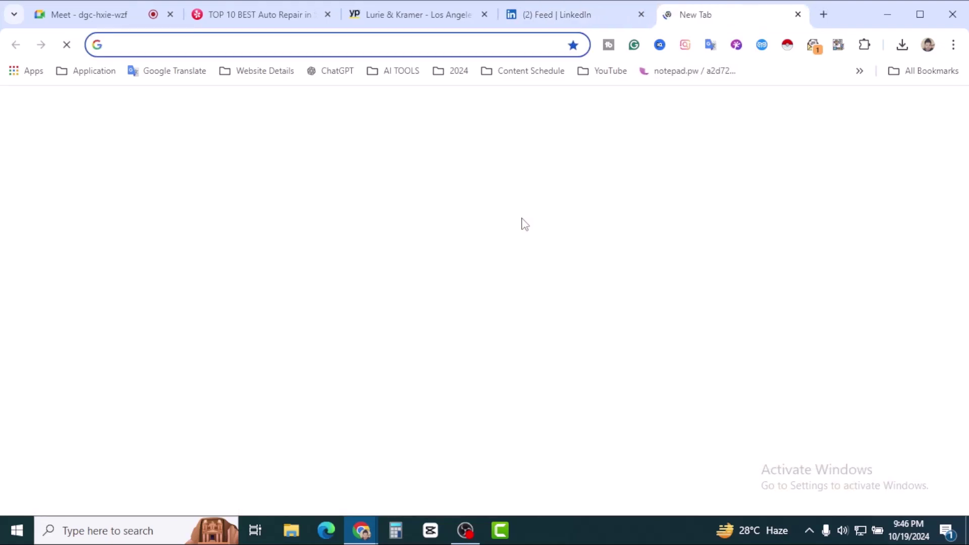
key(ctrl+v)
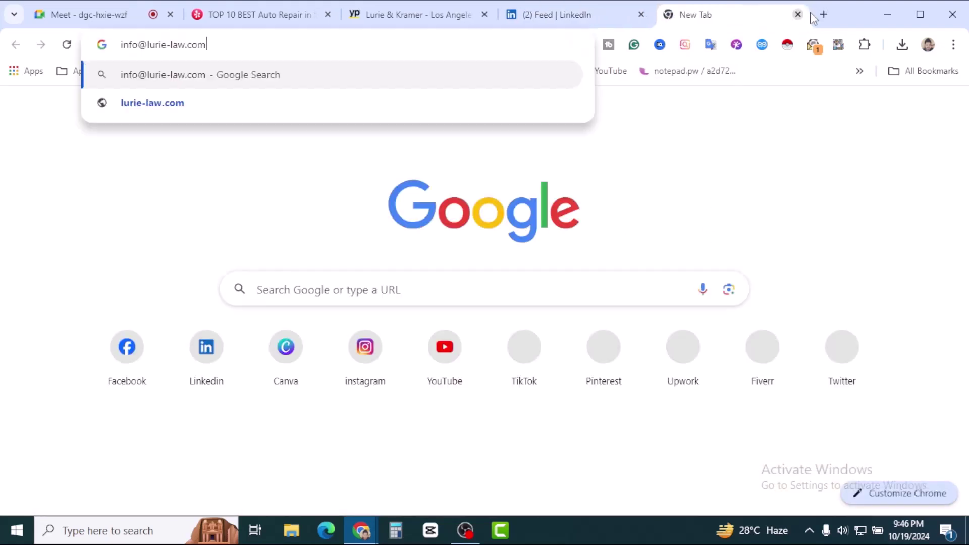
click(798, 15)
click(449, 15)
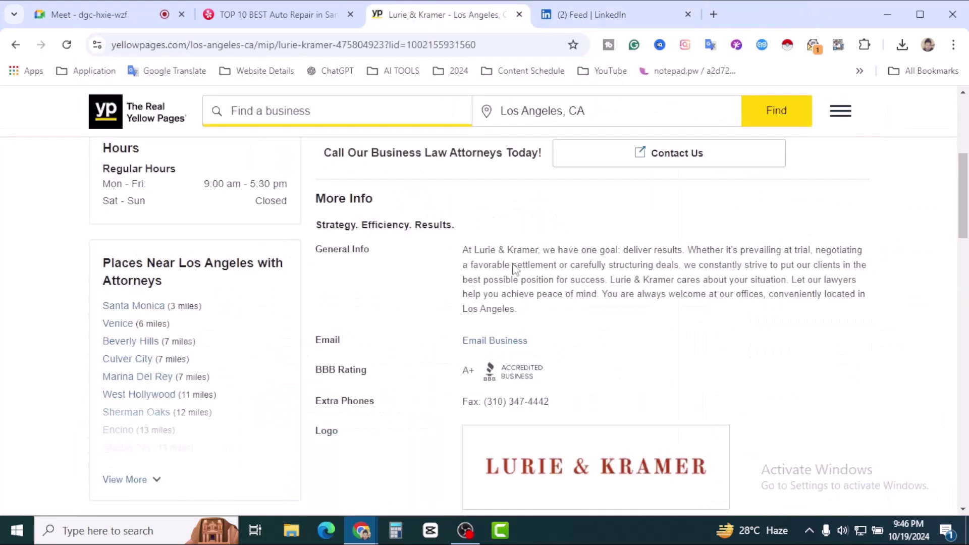
Step: Look through the rest of the Lurie & Kramer listing for its services, location, accreditation, website and social links
scroll(692, 325, down, 7)
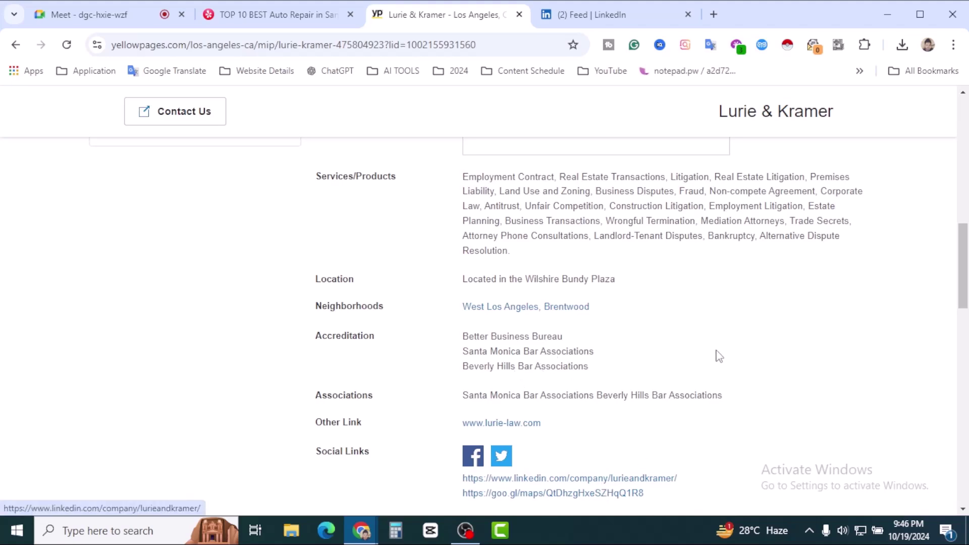
scroll(697, 357, down, 10)
scroll(732, 349, down, 10)
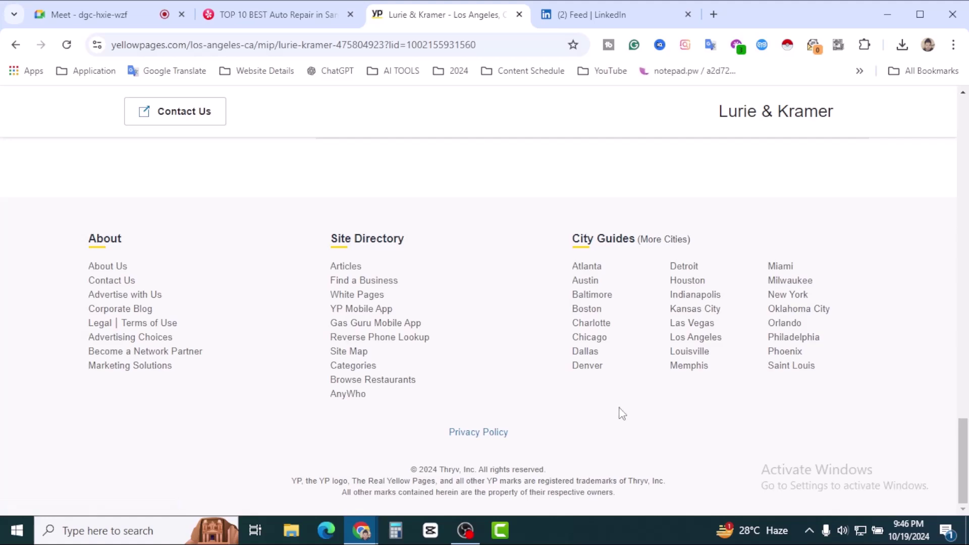
Step: Look through the Yellow Pages business categories and their subcategories, from Auto Services and Beauty to Medical Services and Pet Services
scroll(889, 356, up, 20)
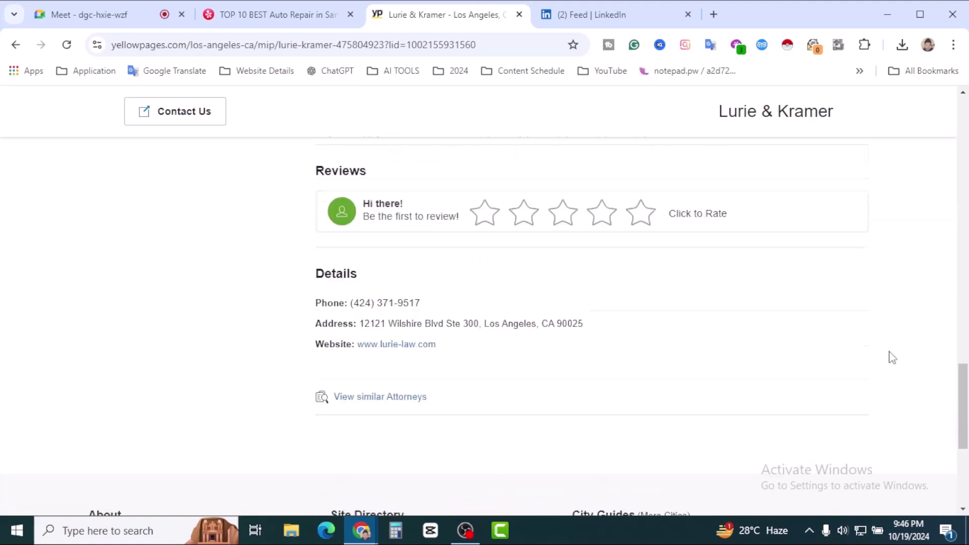
scroll(898, 336, up, 1)
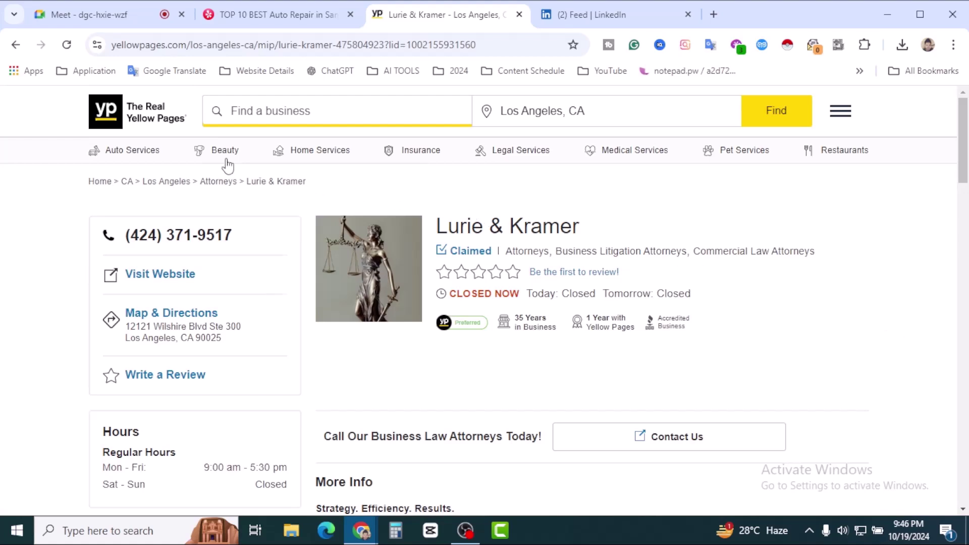
mouse_move(230, 153)
mouse_move(144, 159)
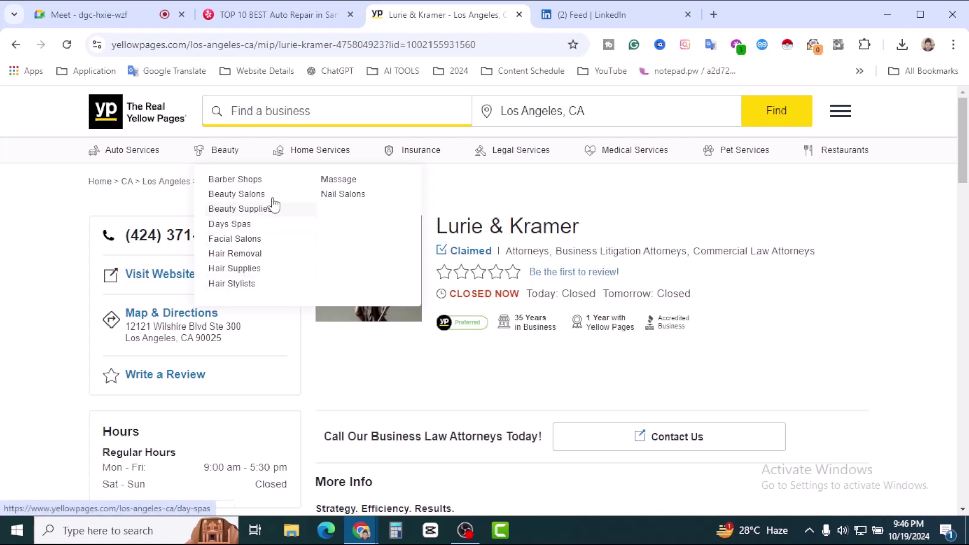
mouse_move(320, 155)
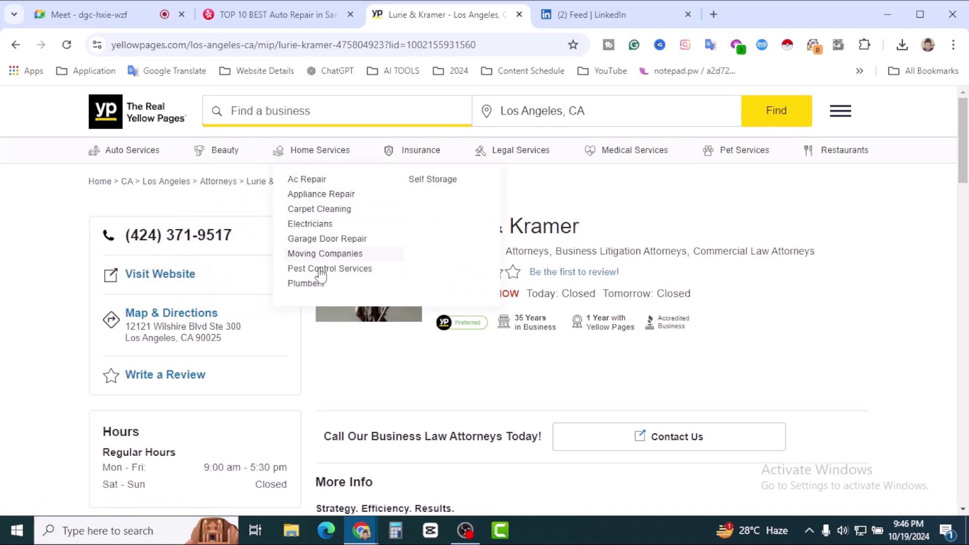
mouse_move(420, 154)
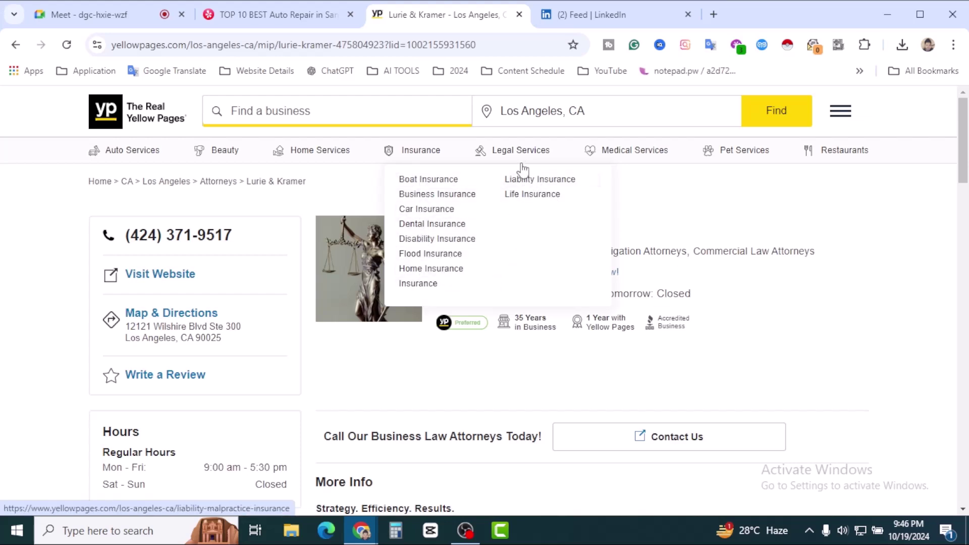
mouse_move(518, 159)
mouse_move(591, 156)
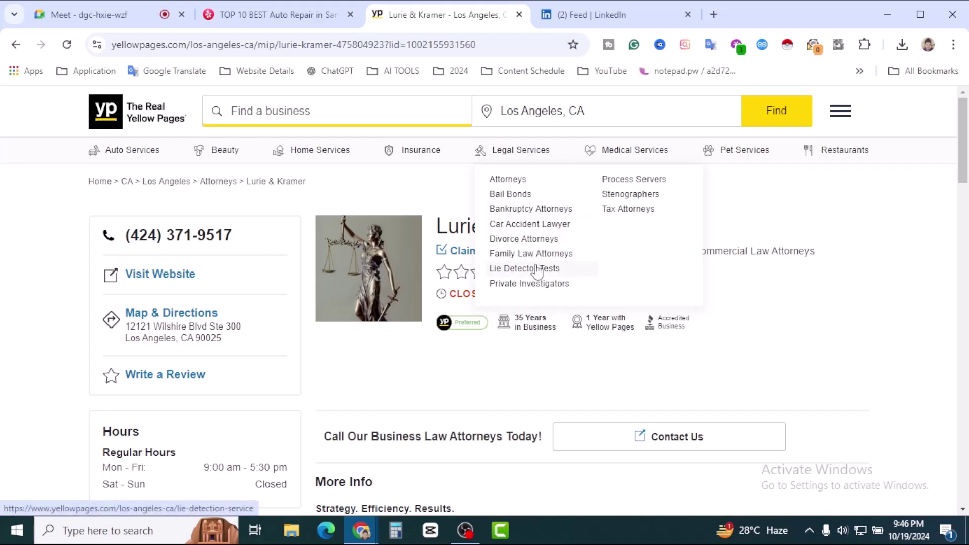
mouse_move(646, 152)
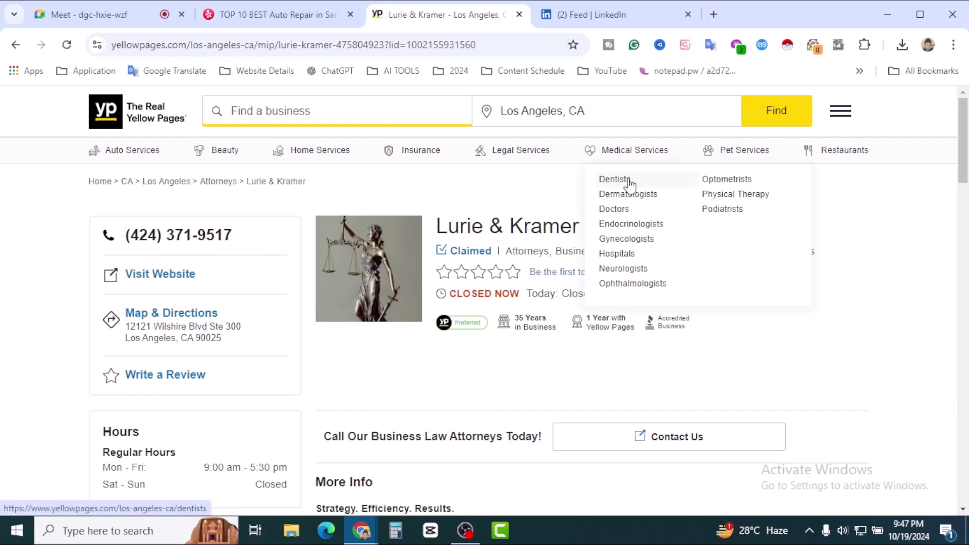
mouse_move(753, 158)
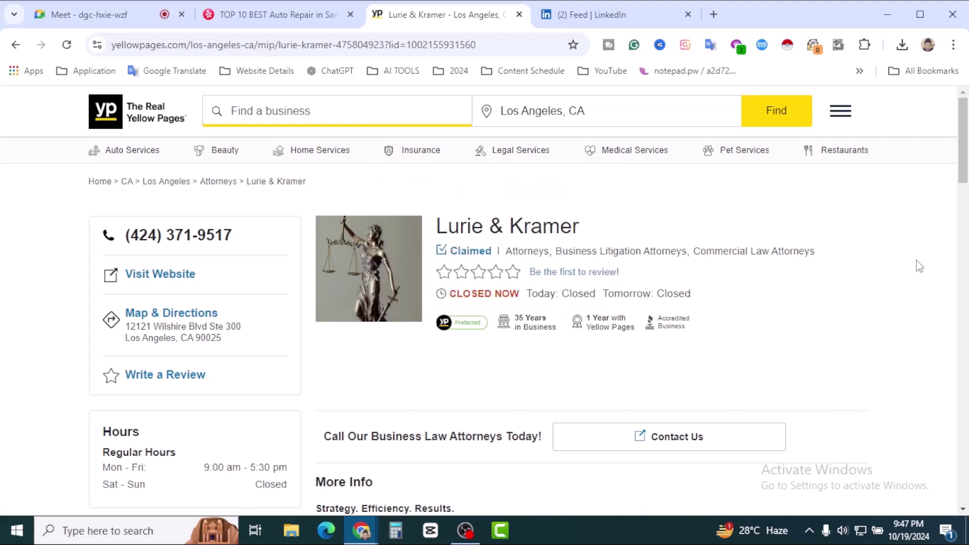
scroll(877, 303, down, 5)
scroll(879, 305, down, 15)
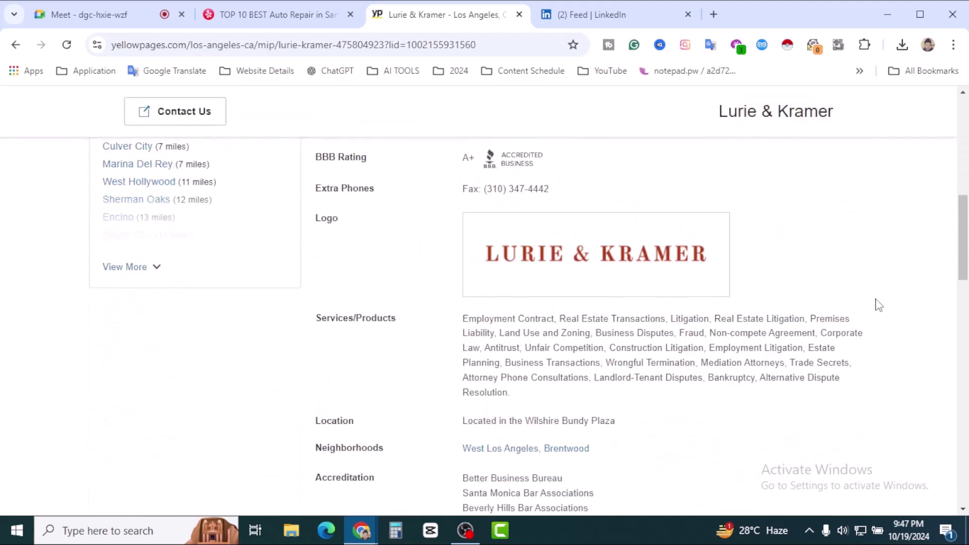
scroll(945, 307, up, 7)
scroll(942, 305, up, 15)
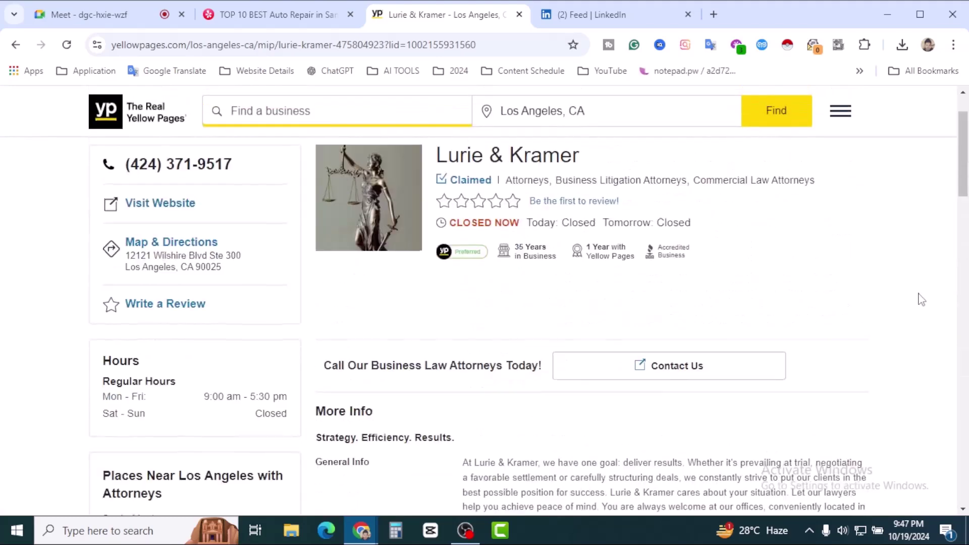